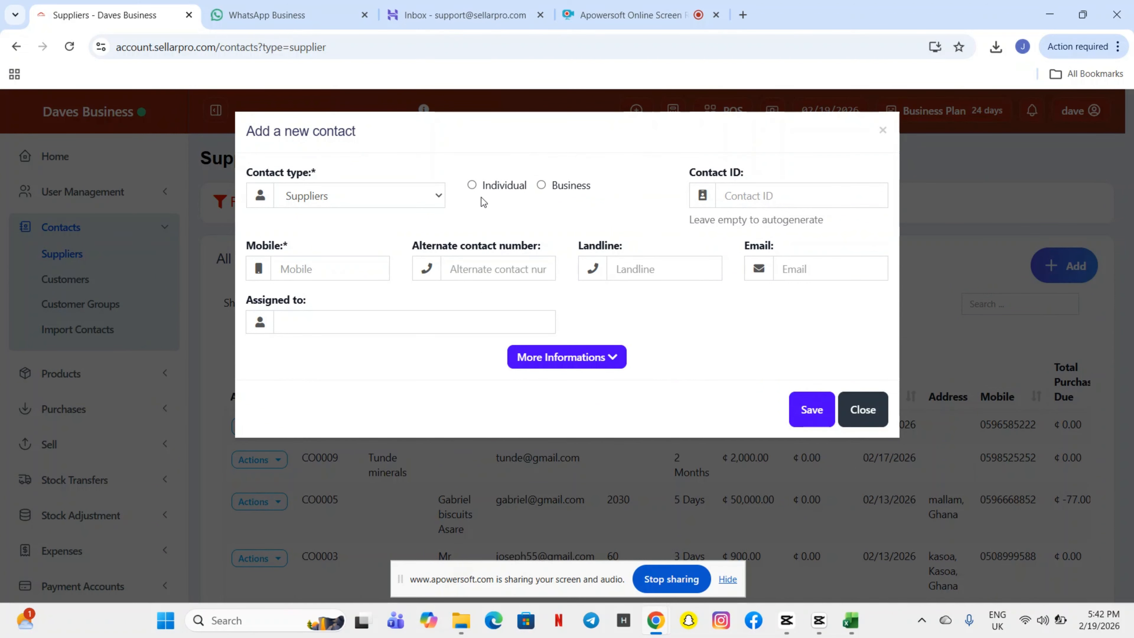
Set the new supplier contact type back to Individual so the personal name fields appear
click(540, 186)
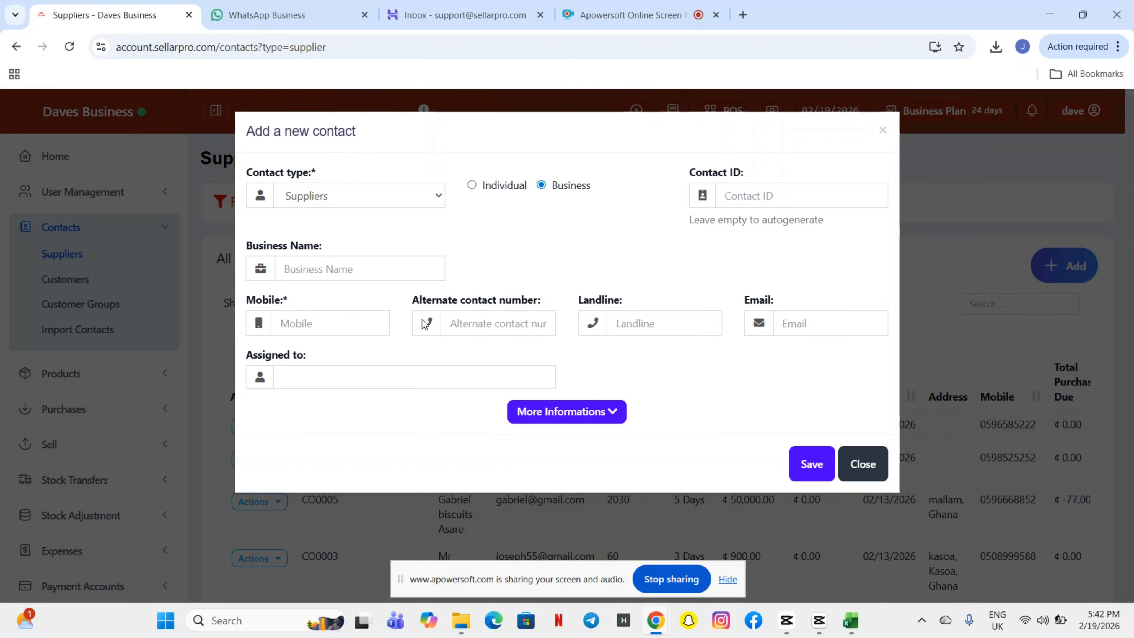
click(333, 328)
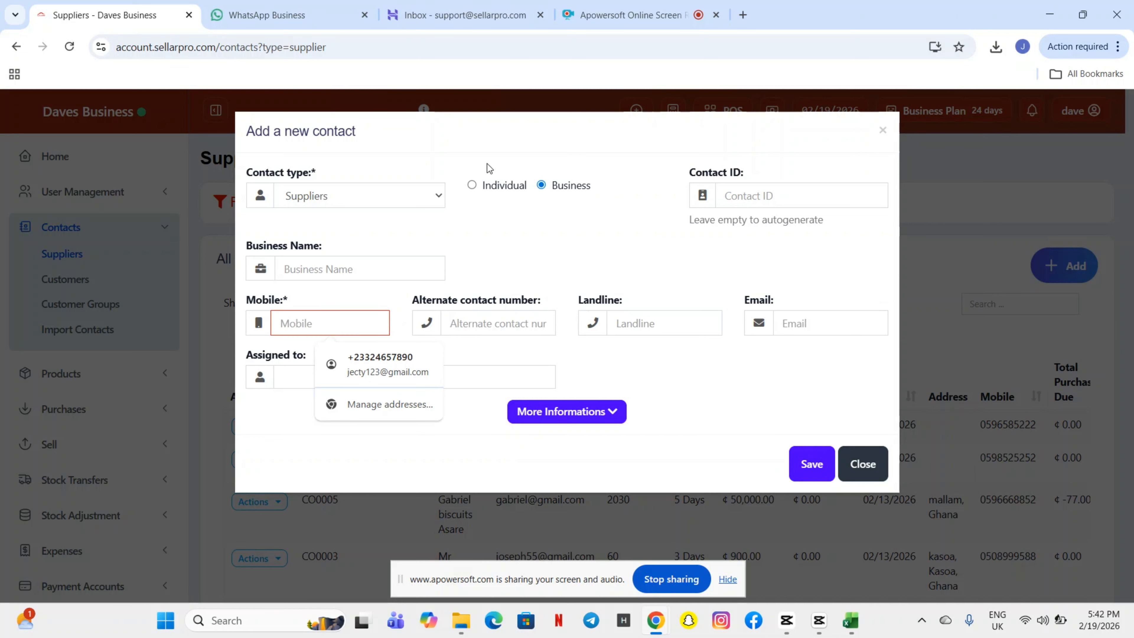
click(475, 188)
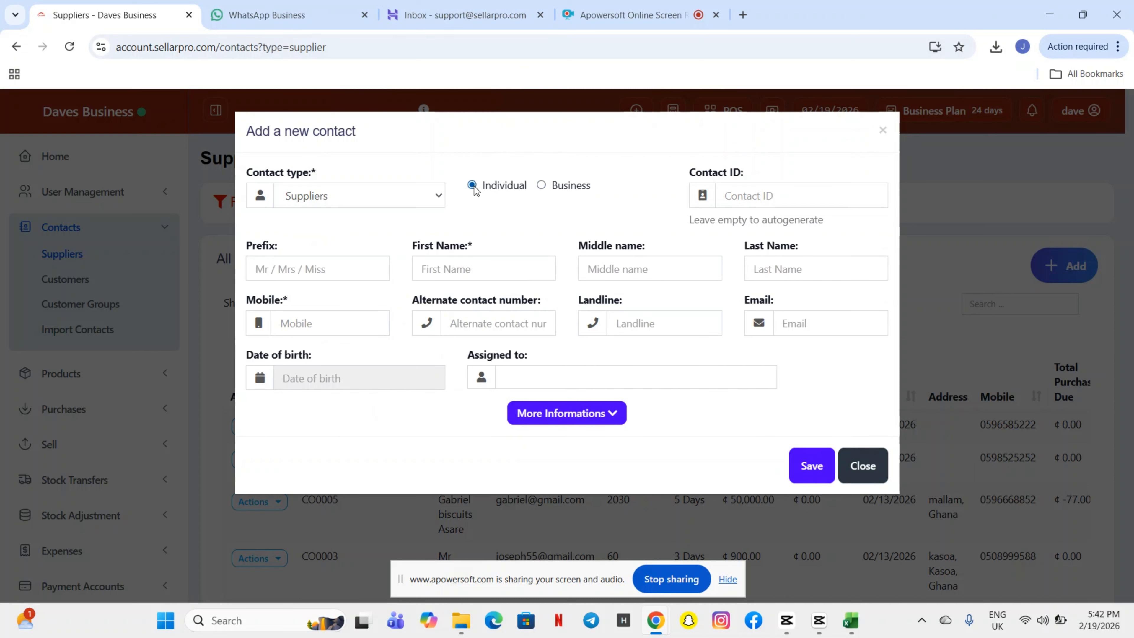
Enter the supplier's first name and mobile number, and assign the contact to a staff user
click(459, 269)
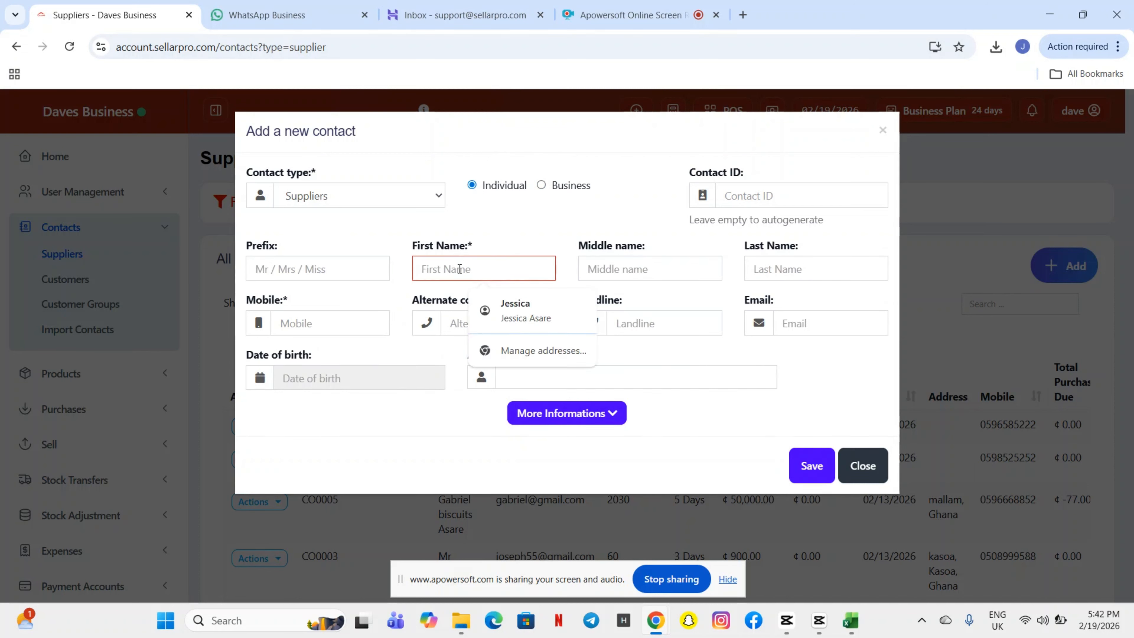
text(Edem)
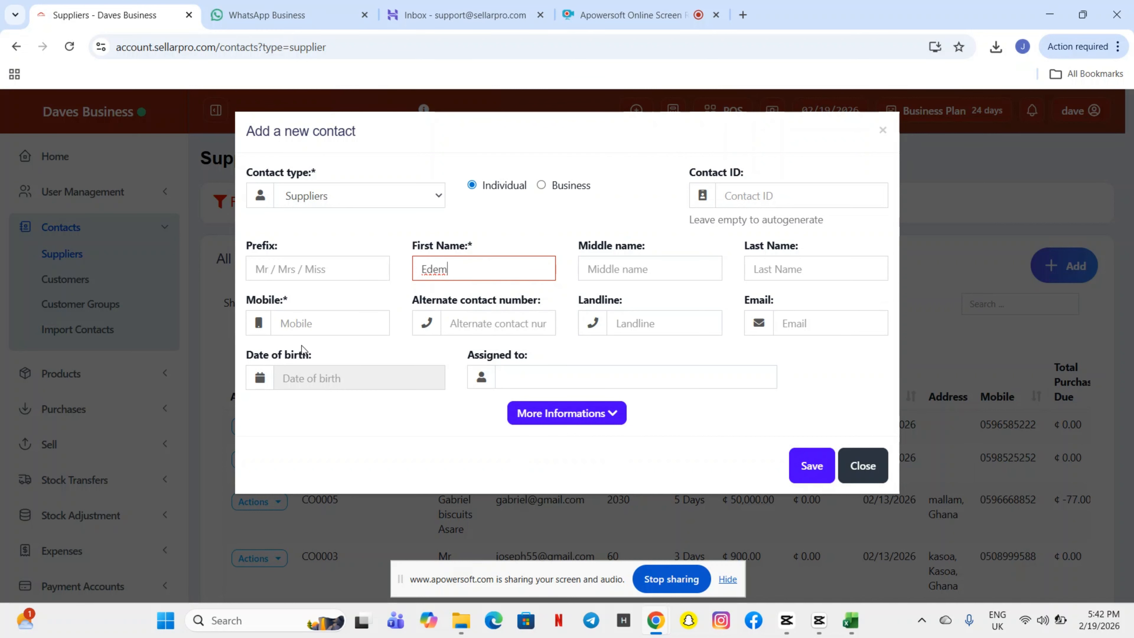
click(301, 319)
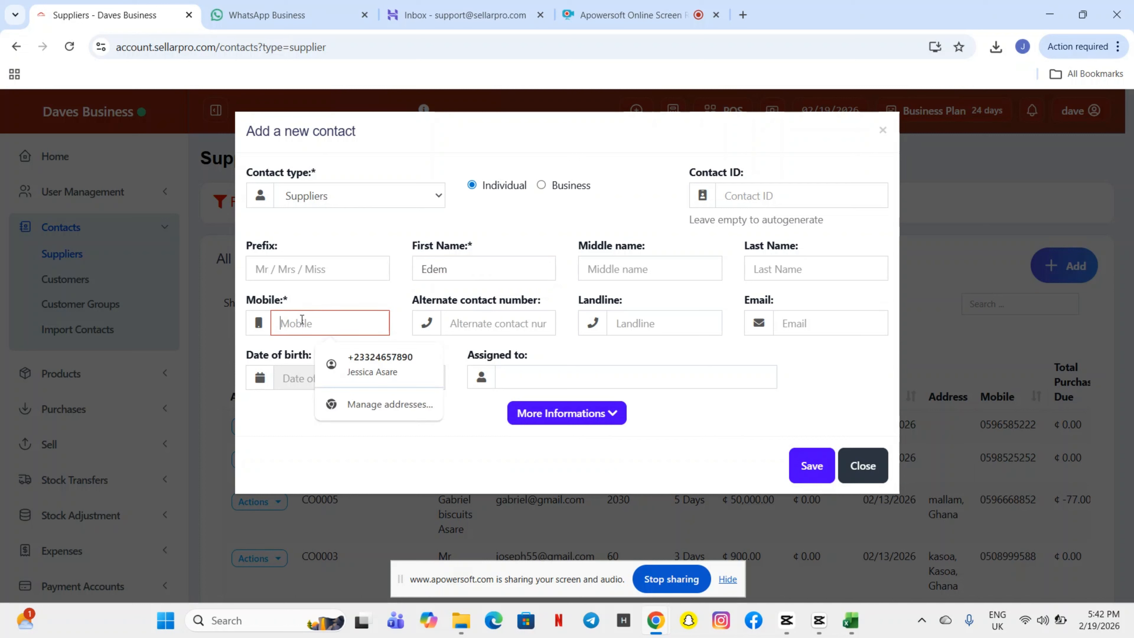
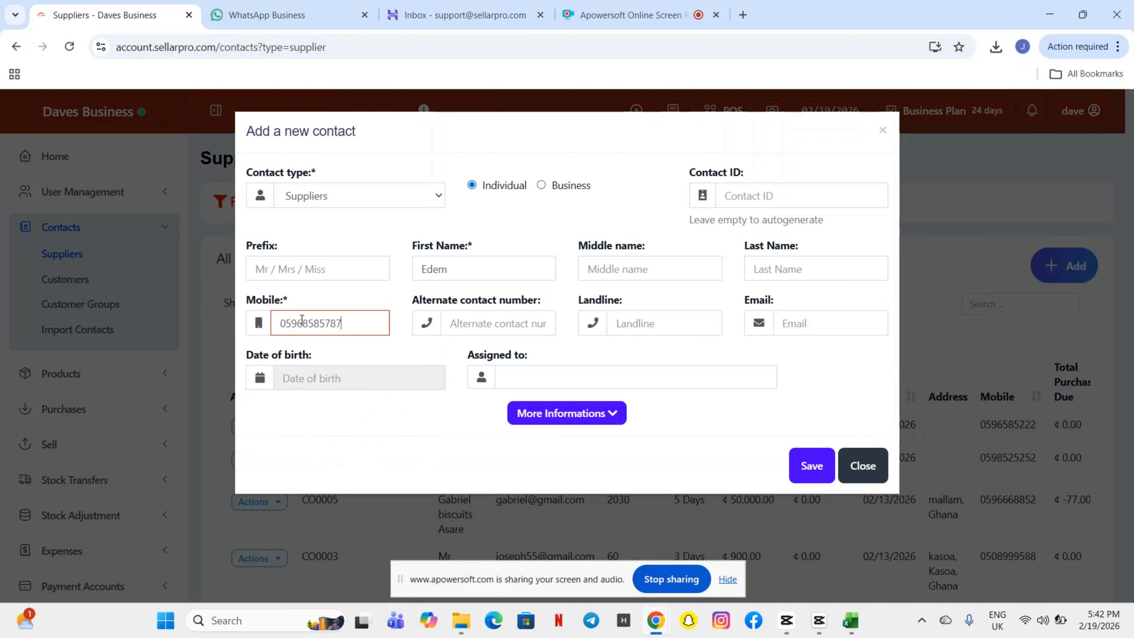
click(533, 377)
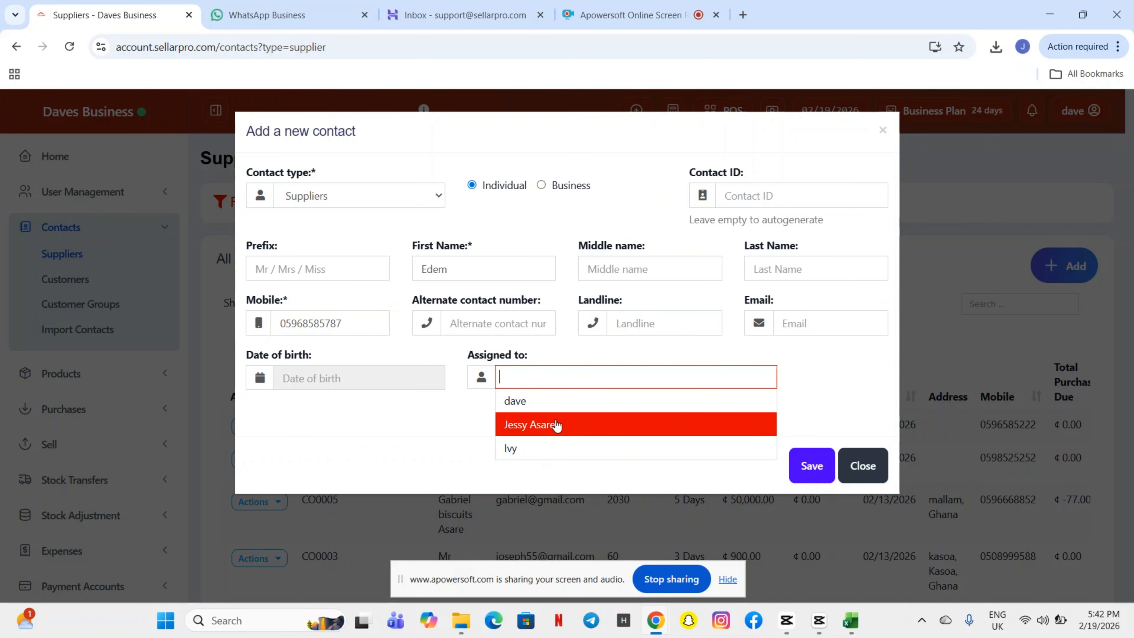
click(560, 401)
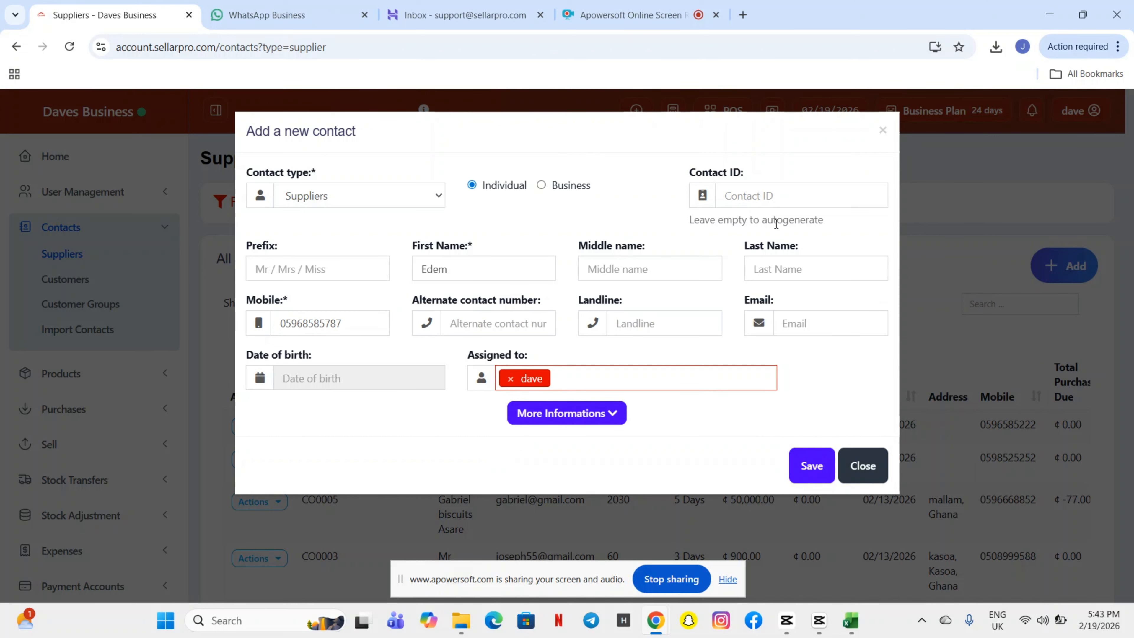
Expand More Informations to reveal the tax, opening balance and pay term fields
click(612, 420)
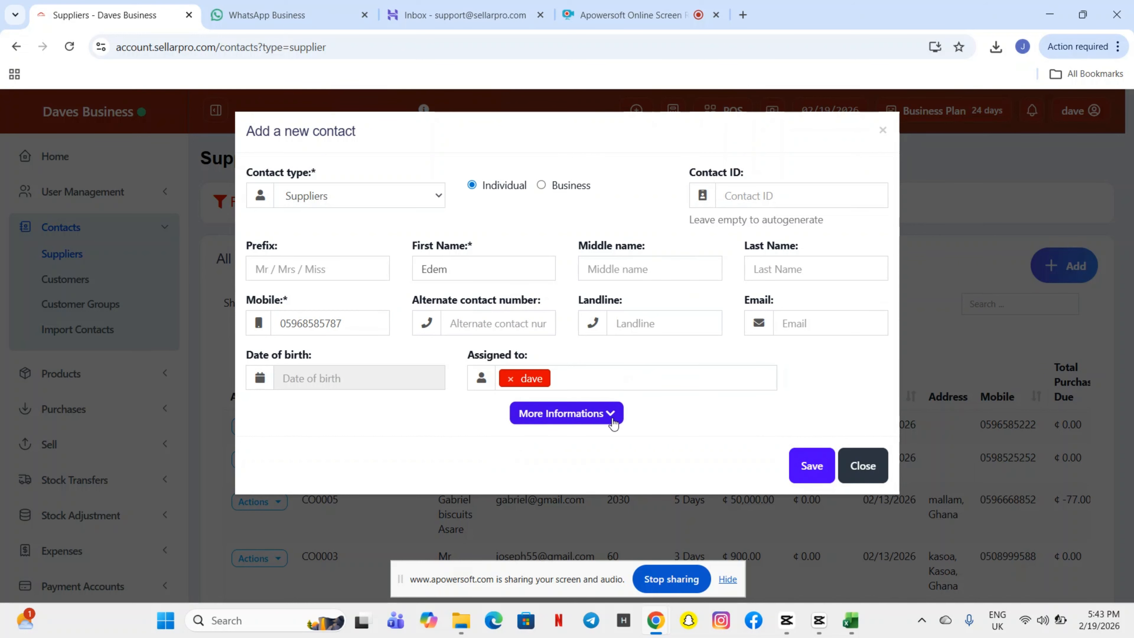
scroll(613, 425, down, 1)
scroll(612, 423, down, 10)
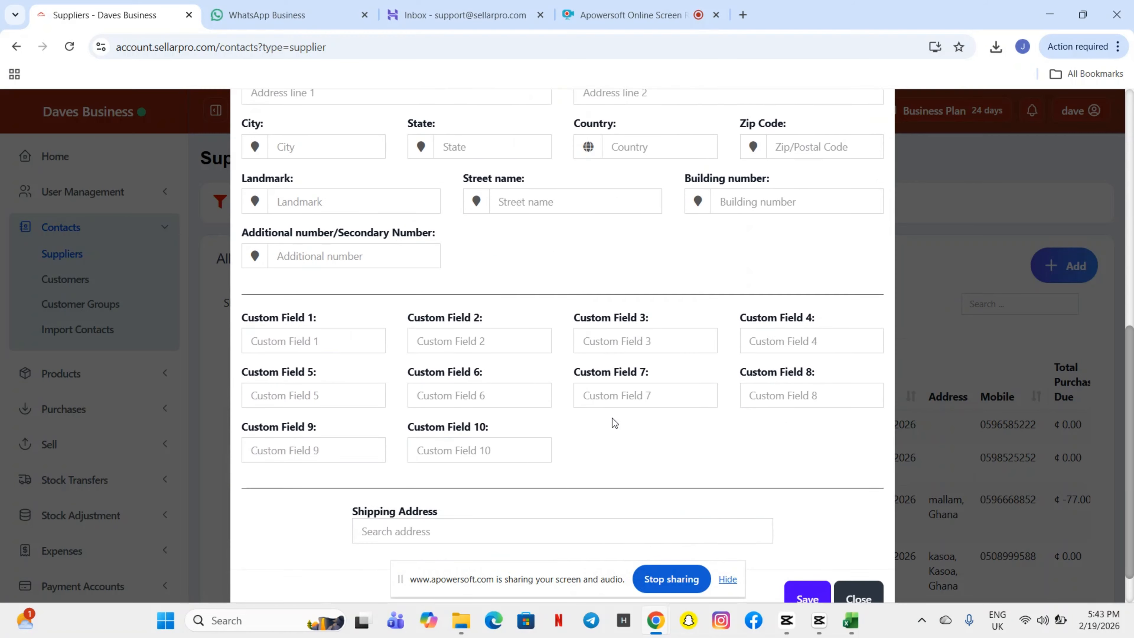
scroll(613, 423, up, 3)
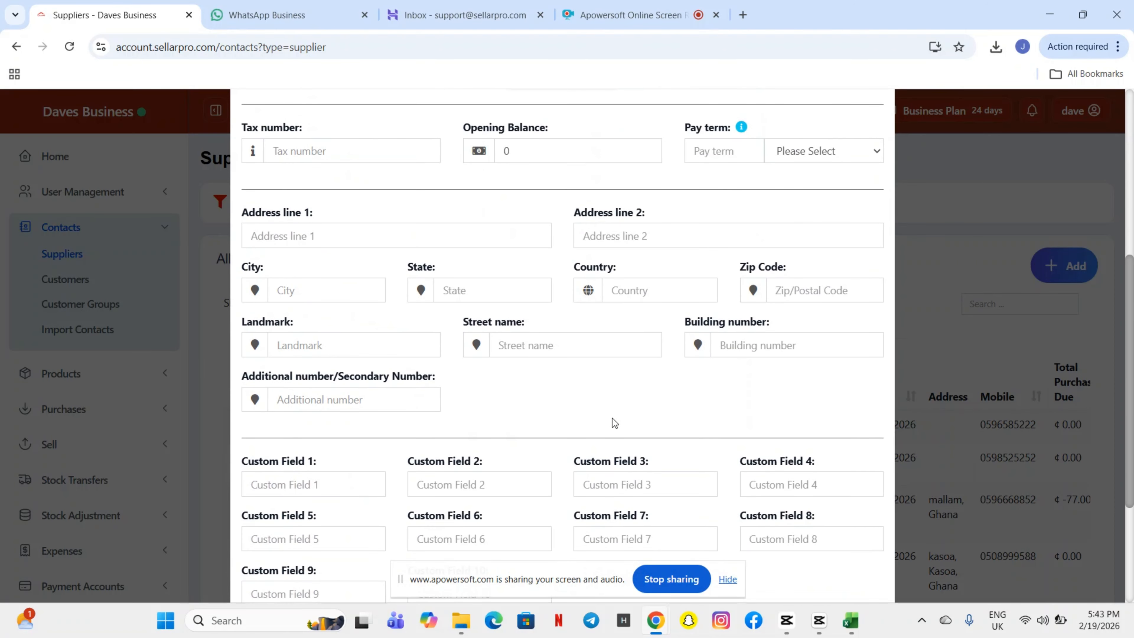
scroll(614, 423, up, 5)
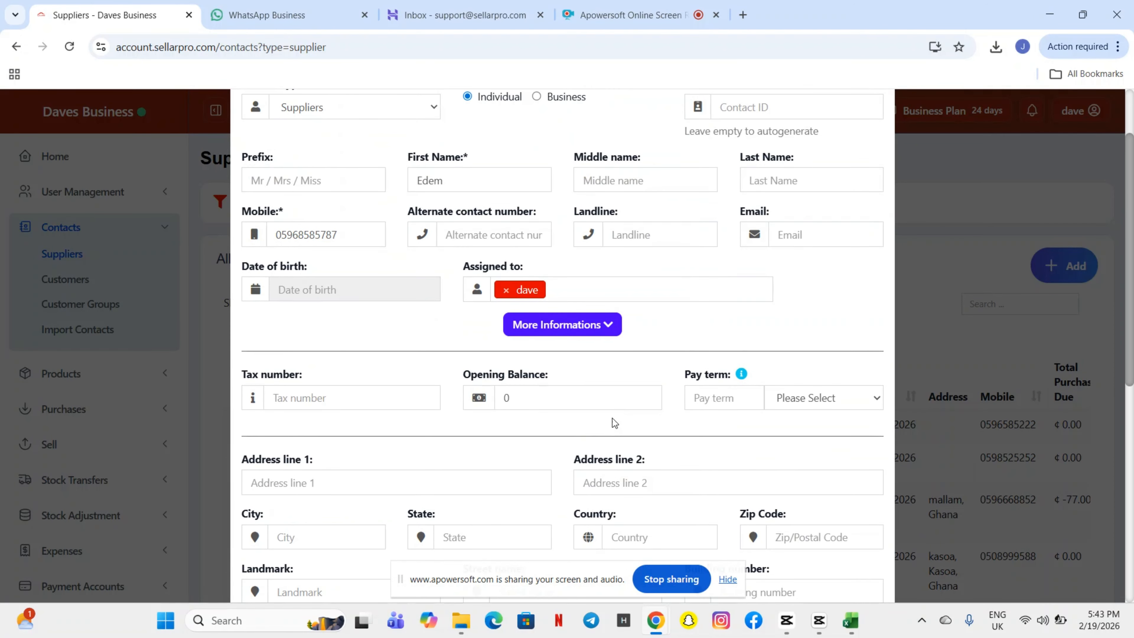
scroll(613, 423, up, 2)
scroll(610, 402, down, 9)
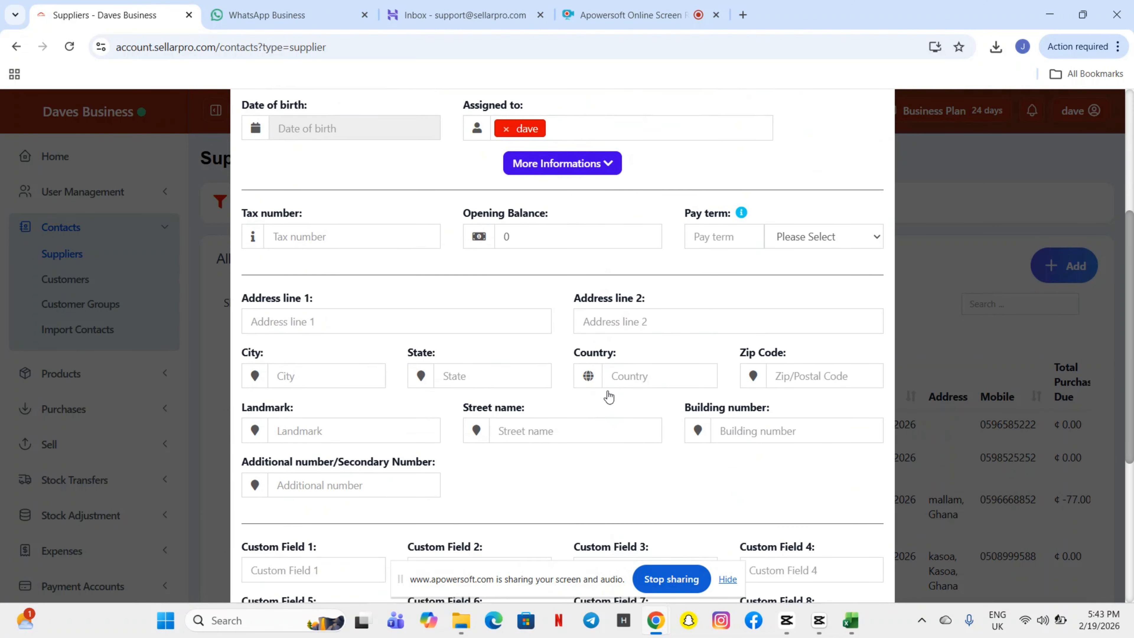
scroll(609, 395, up, 2)
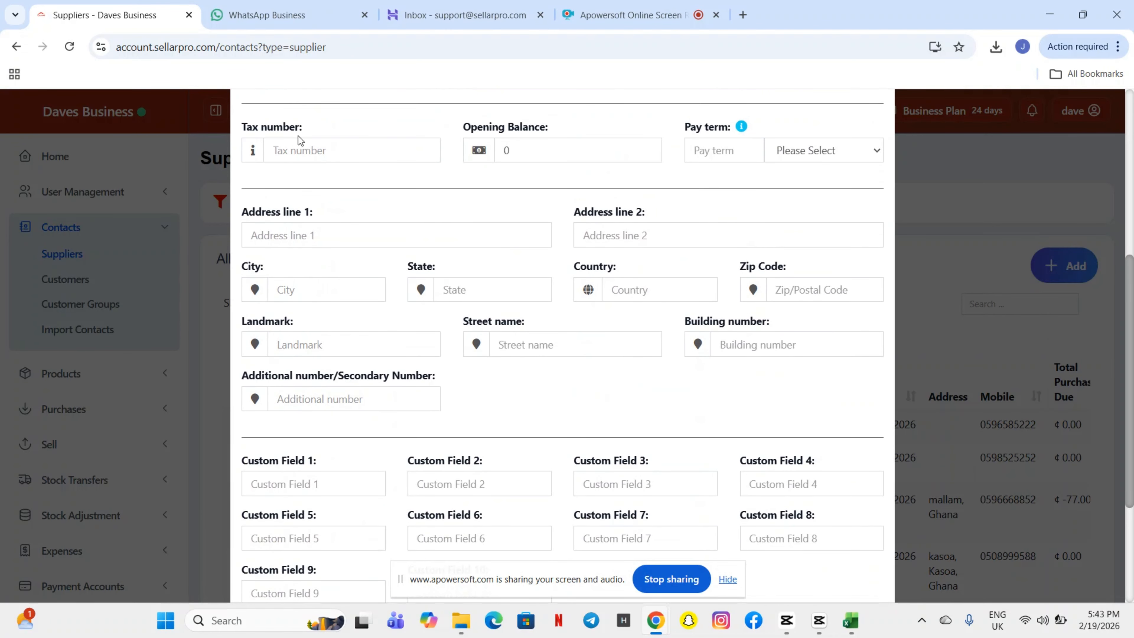
Enter the tax number, an opening balance of 1000 and a pay term of 5 Months
click(300, 151)
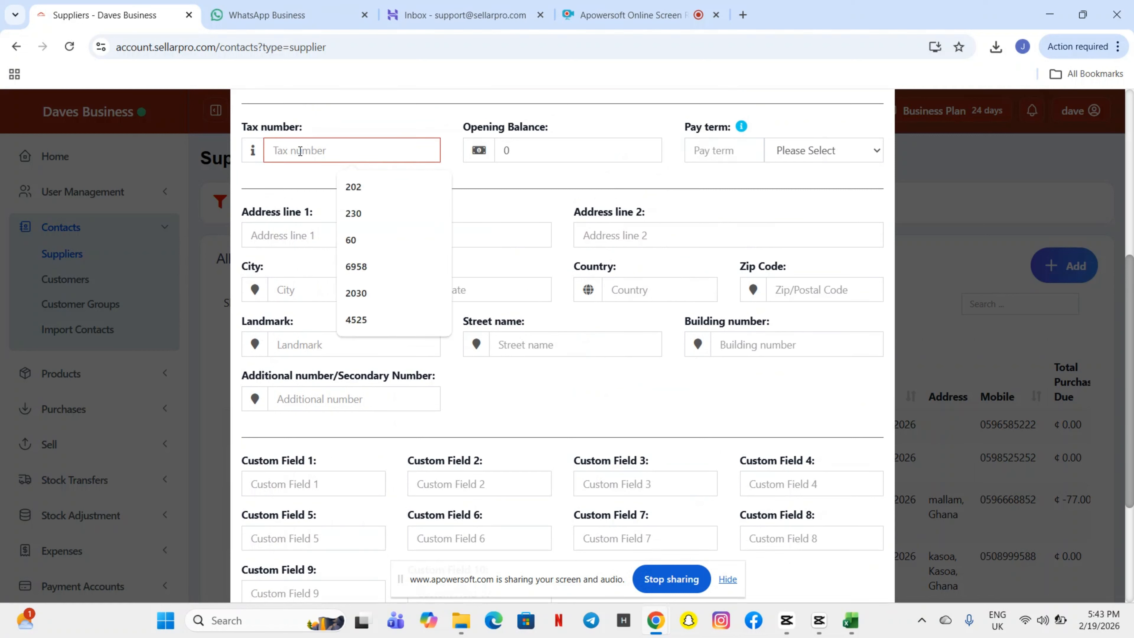
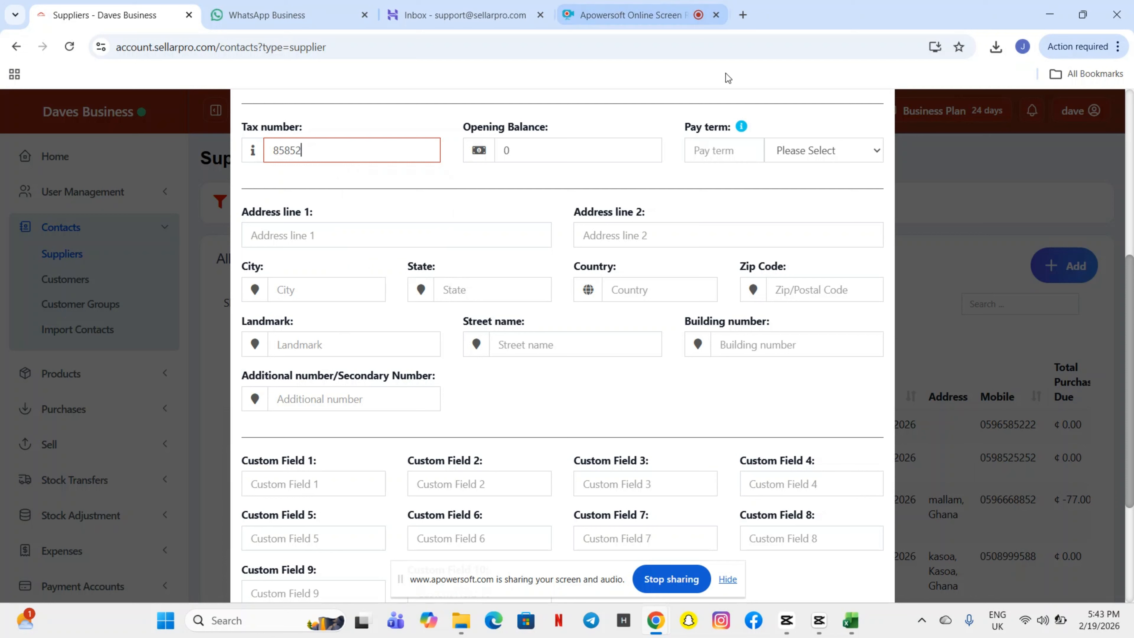
click(554, 149)
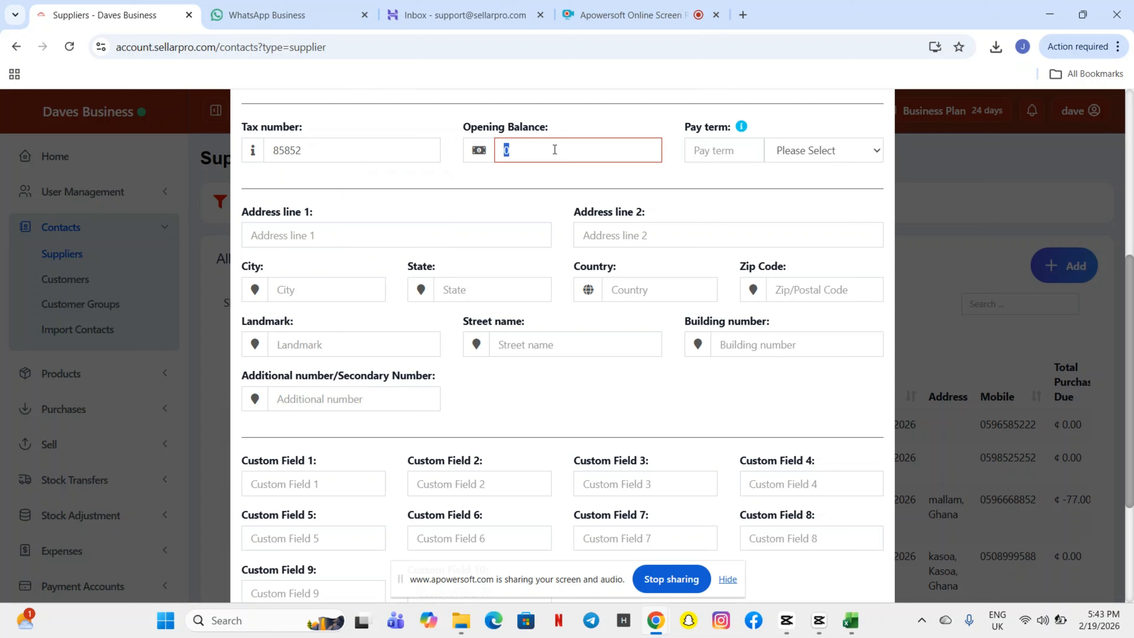
text(1000)
click(738, 151)
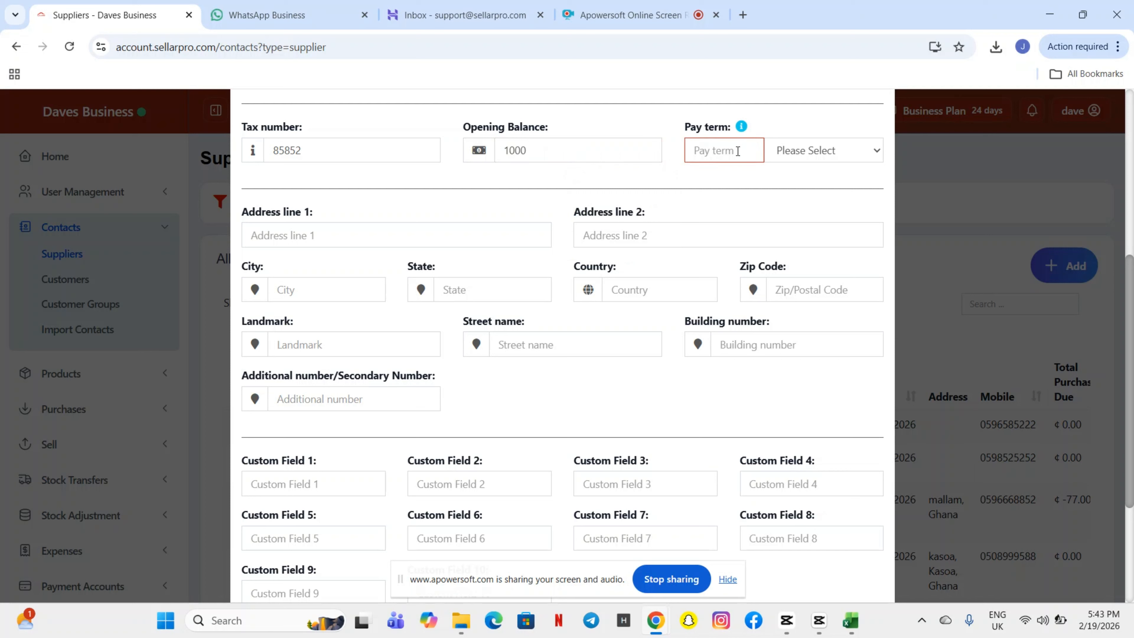
text(5)
click(845, 152)
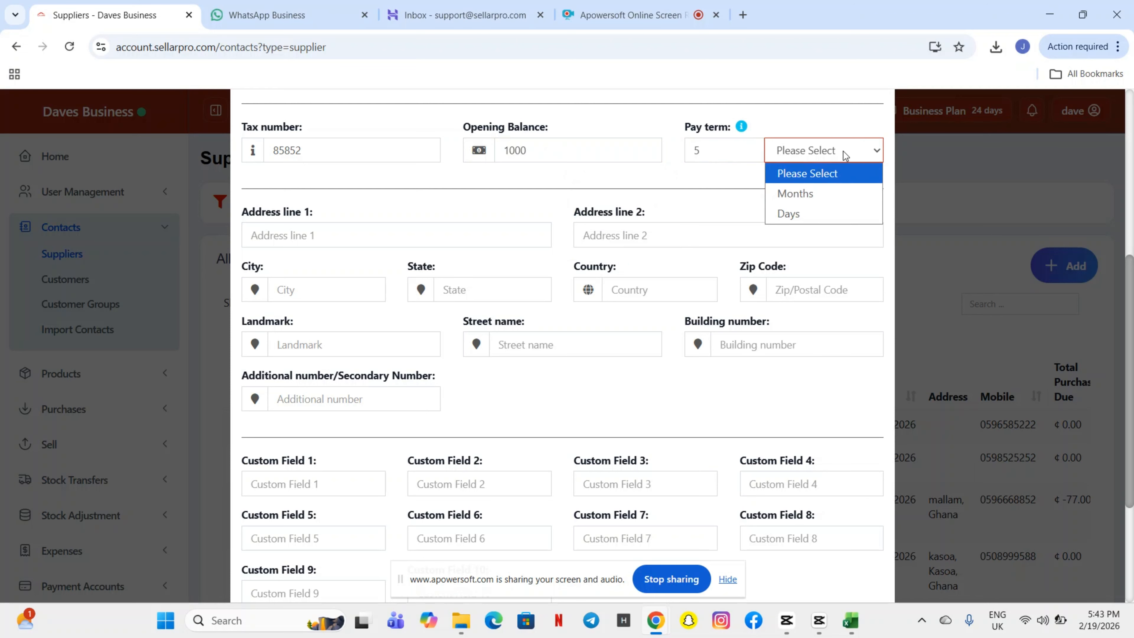
click(833, 195)
scroll(727, 263, down, 5)
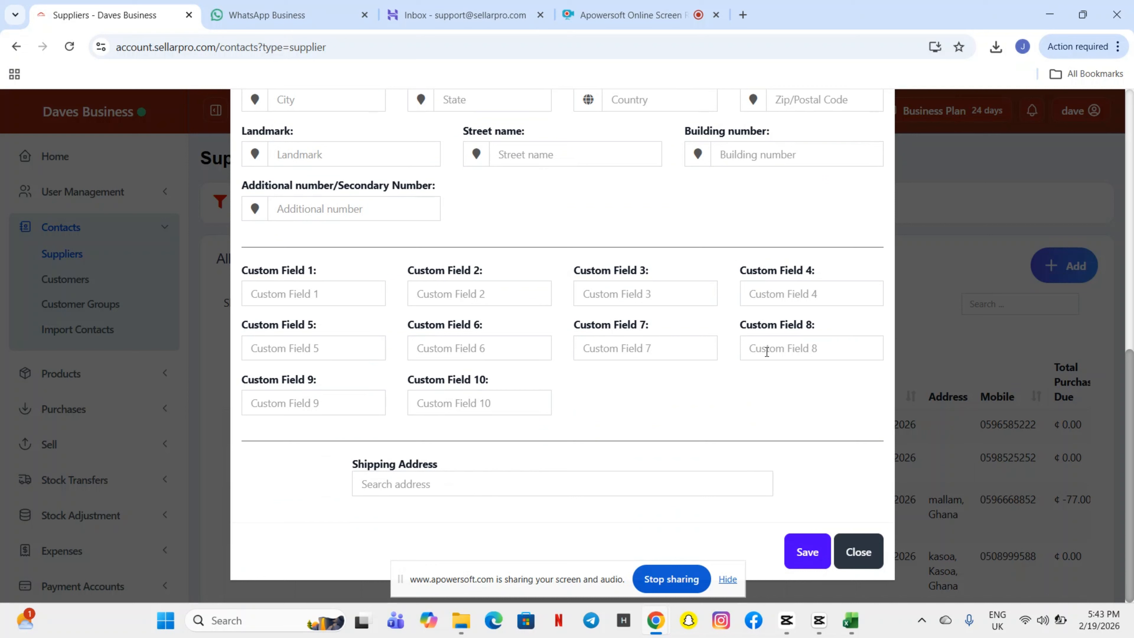
Save the new supplier, accepting the duplicate tax number and mobile number warnings
click(818, 553)
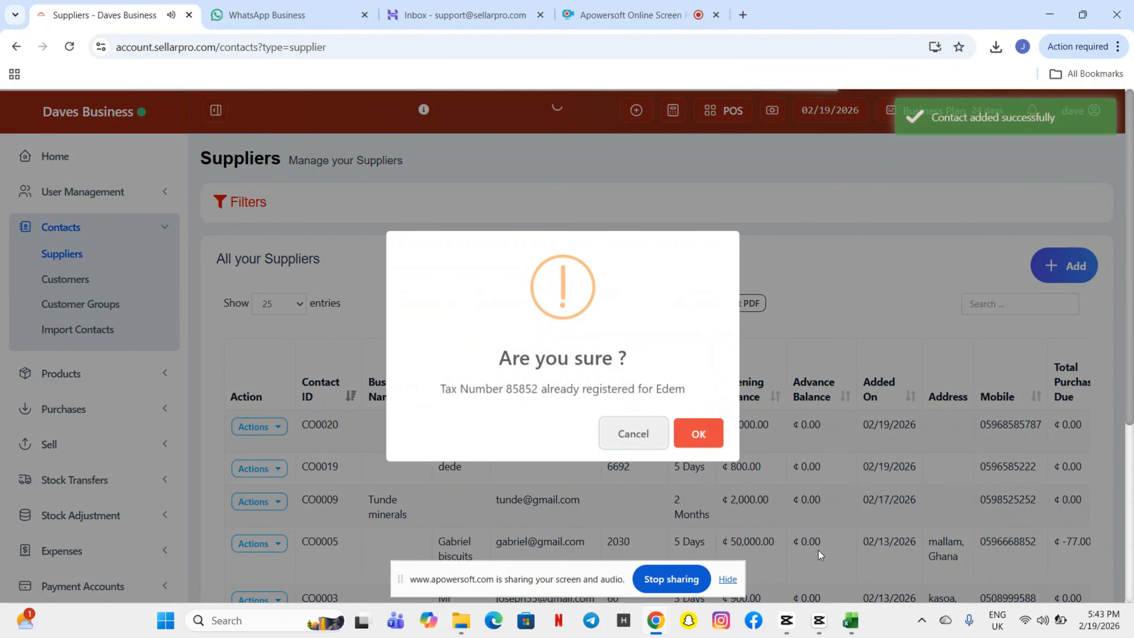
click(699, 440)
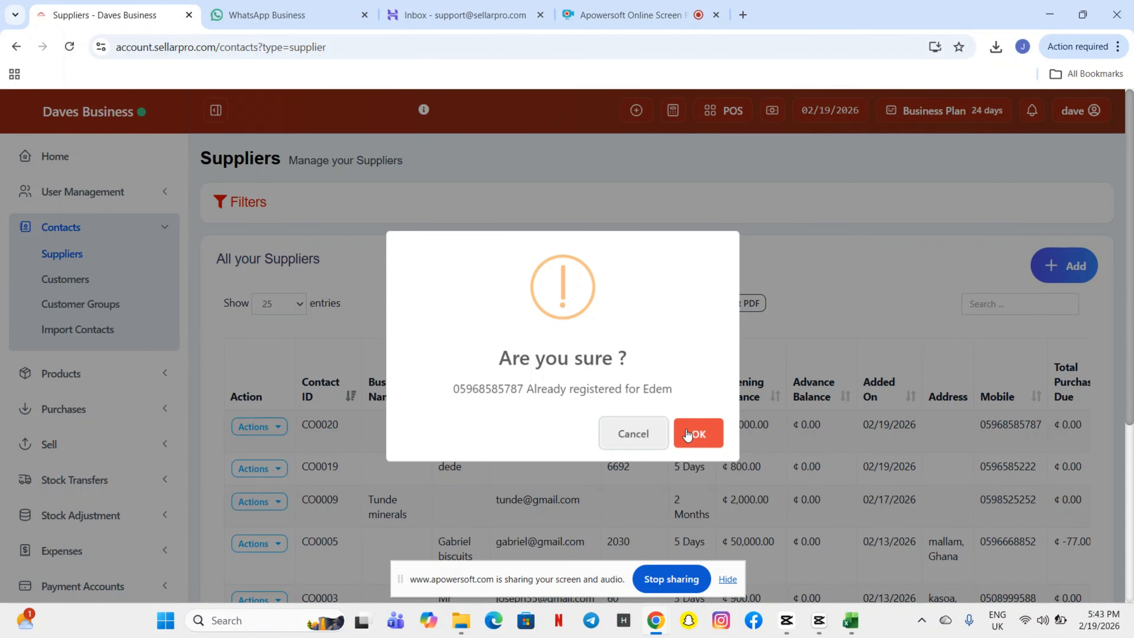
click(687, 431)
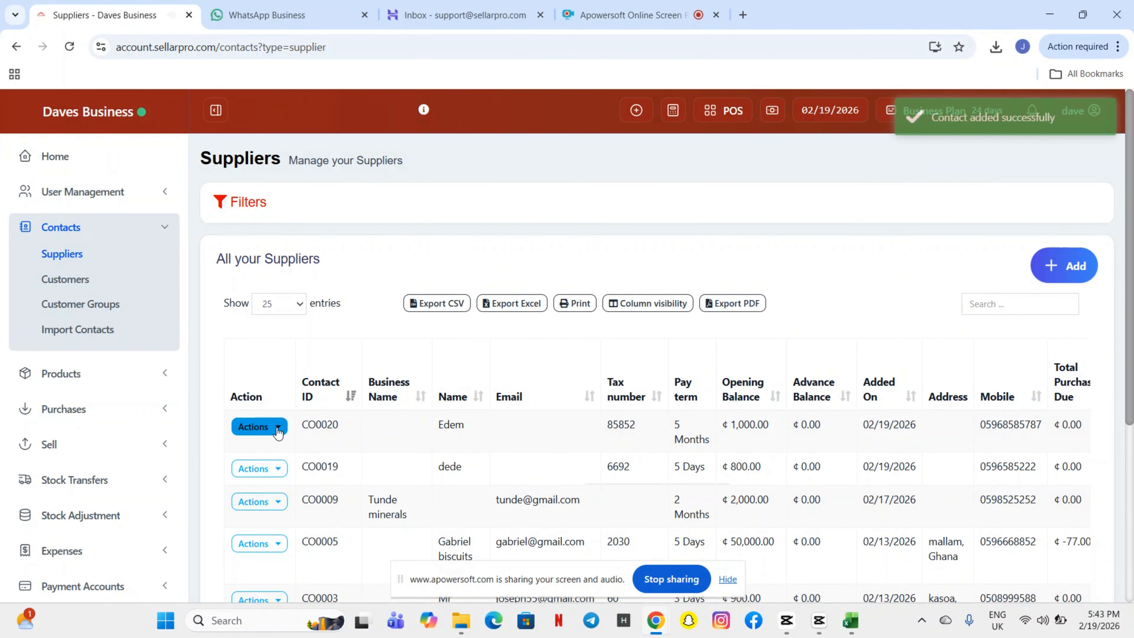
Open the Actions menu on the newest supplier row in the list
click(277, 428)
scroll(278, 432, down, 2)
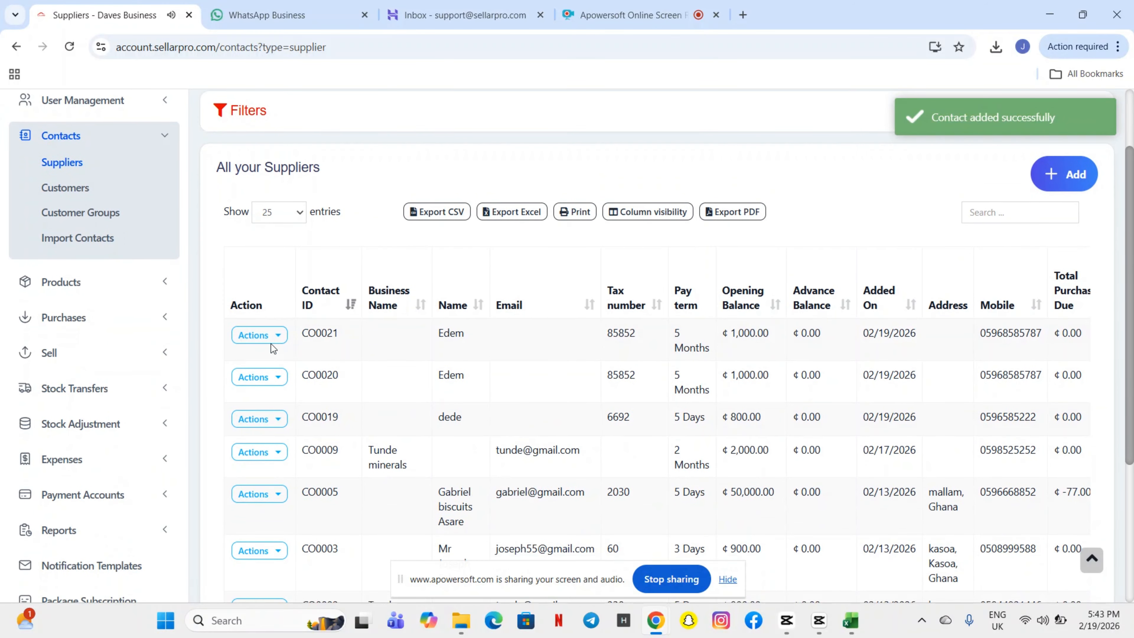
click(276, 338)
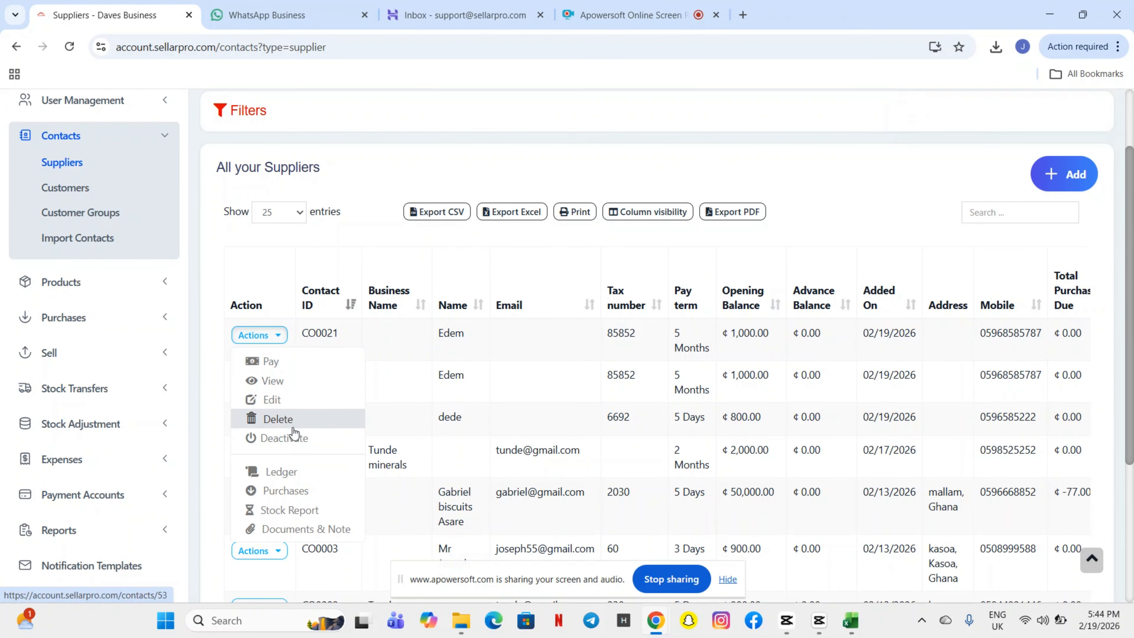
View the new supplier's contact page and review its ledger showing ₵1,000.00 balance due
click(274, 381)
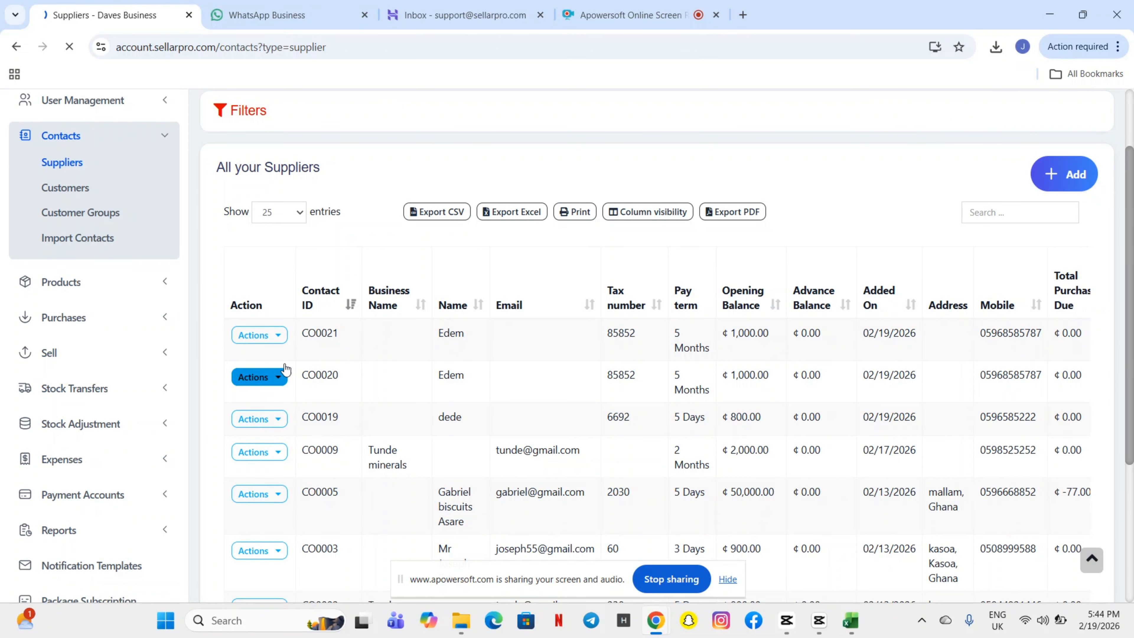
scroll(545, 281, down, 1)
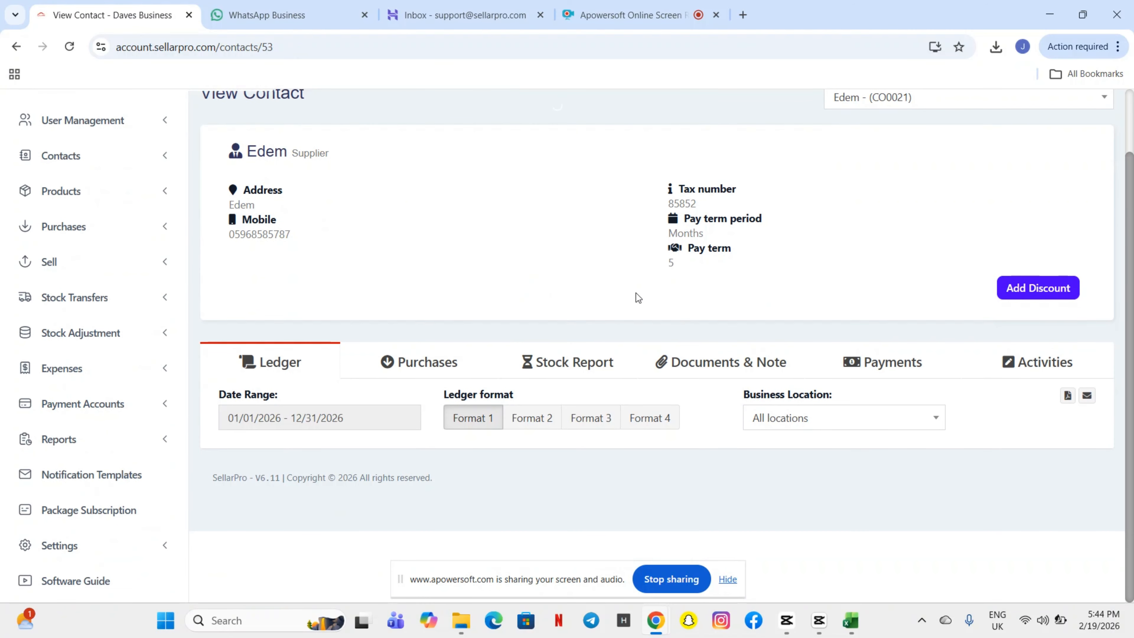
scroll(542, 236, down, 3)
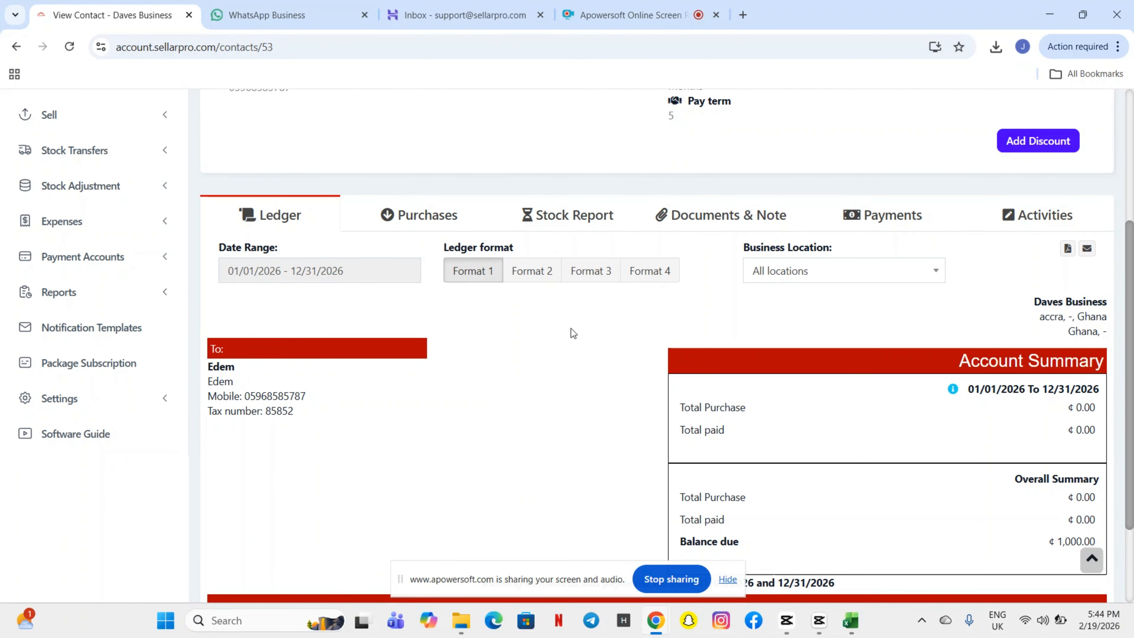
scroll(571, 330, down, 3)
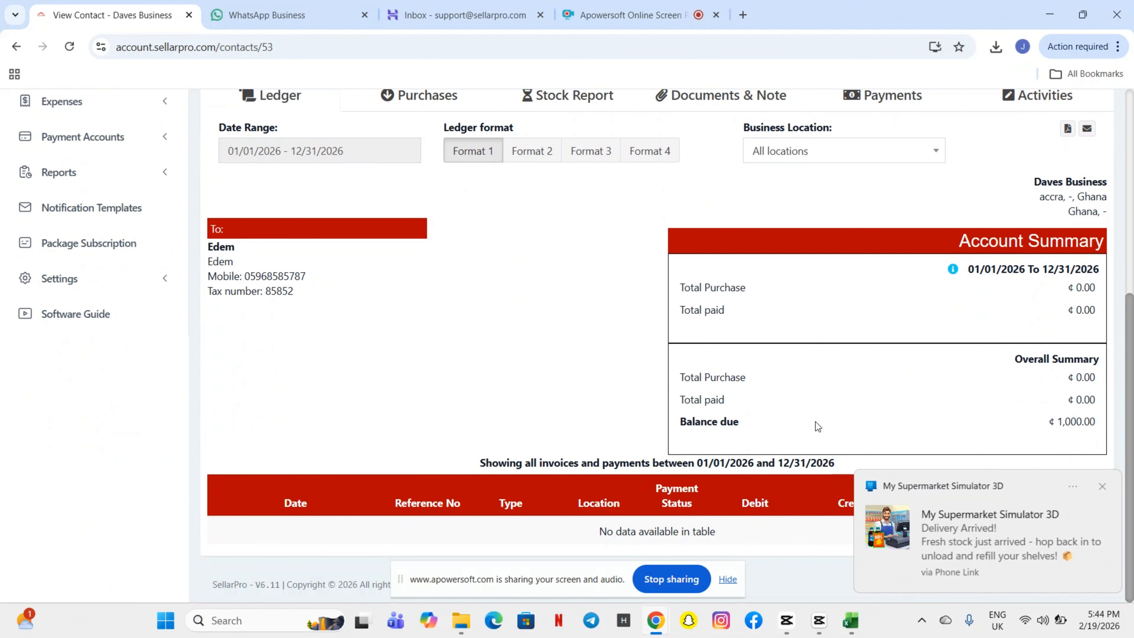
click(1102, 486)
scroll(875, 272, up, 5)
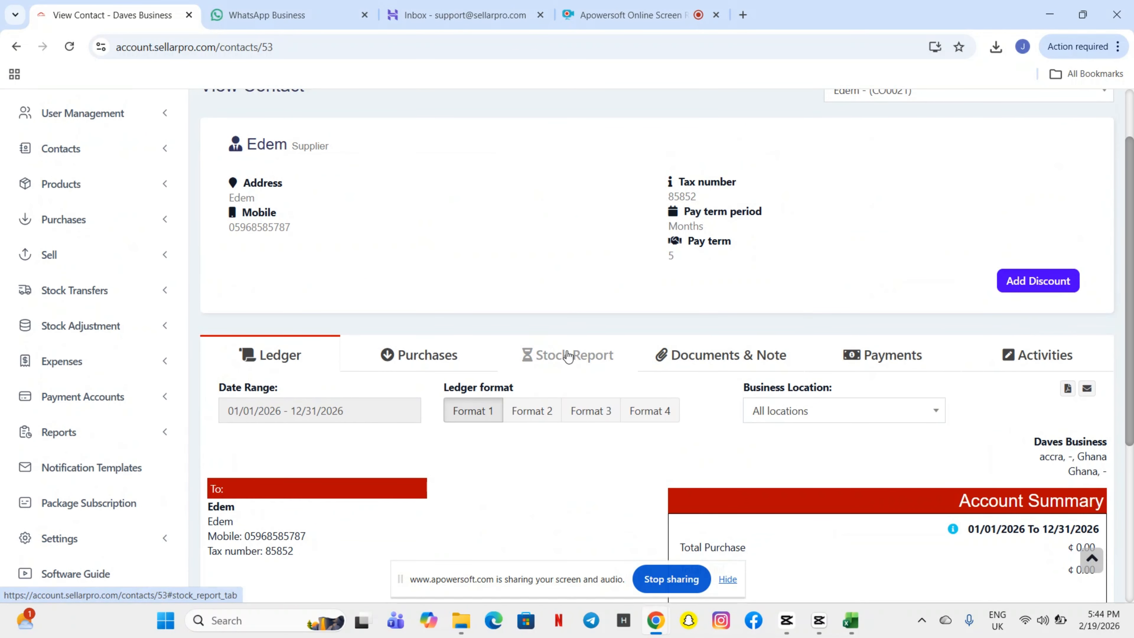
Browse the supplier's Stock Report, Purchases and Payments tabs, which hold no records
click(568, 356)
scroll(573, 458, down, 1)
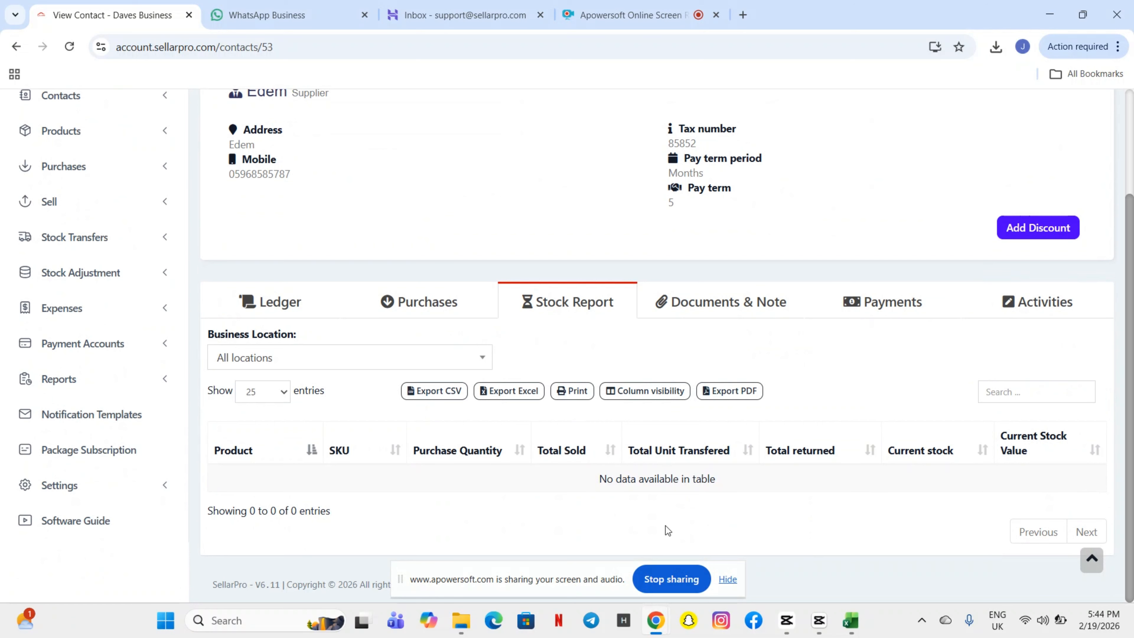
click(441, 309)
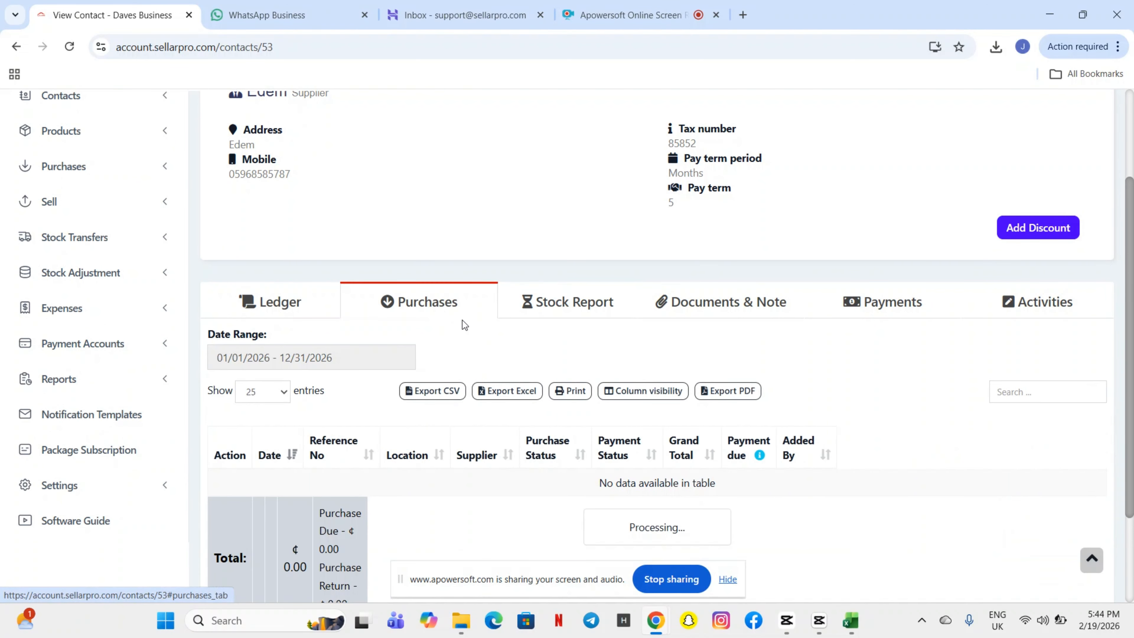
scroll(584, 480, down, 2)
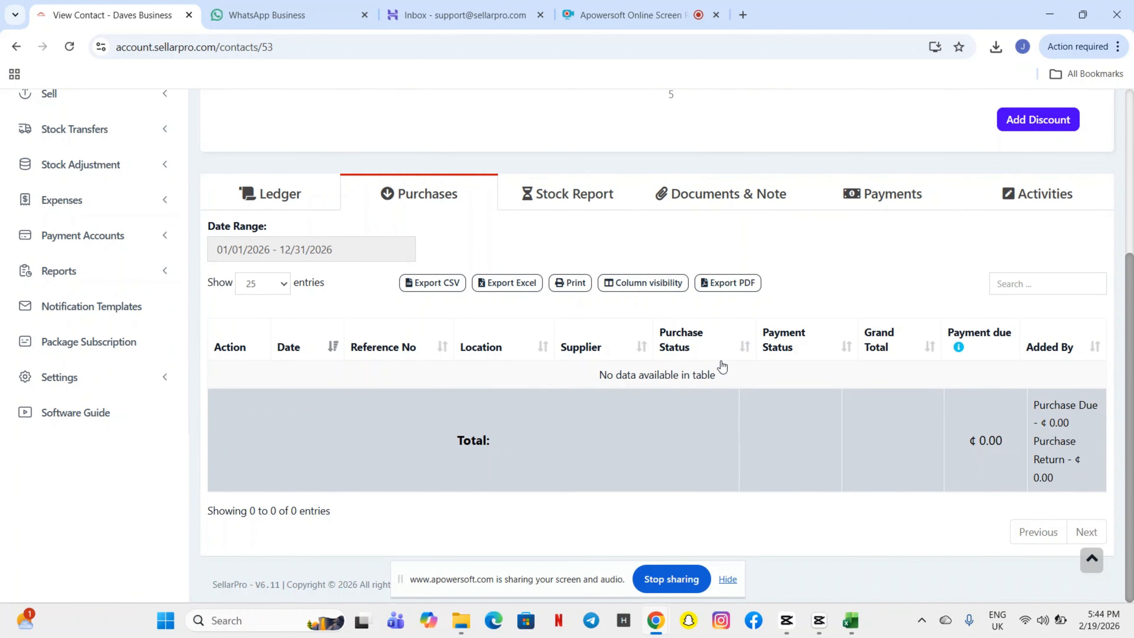
scroll(721, 364, up, 1)
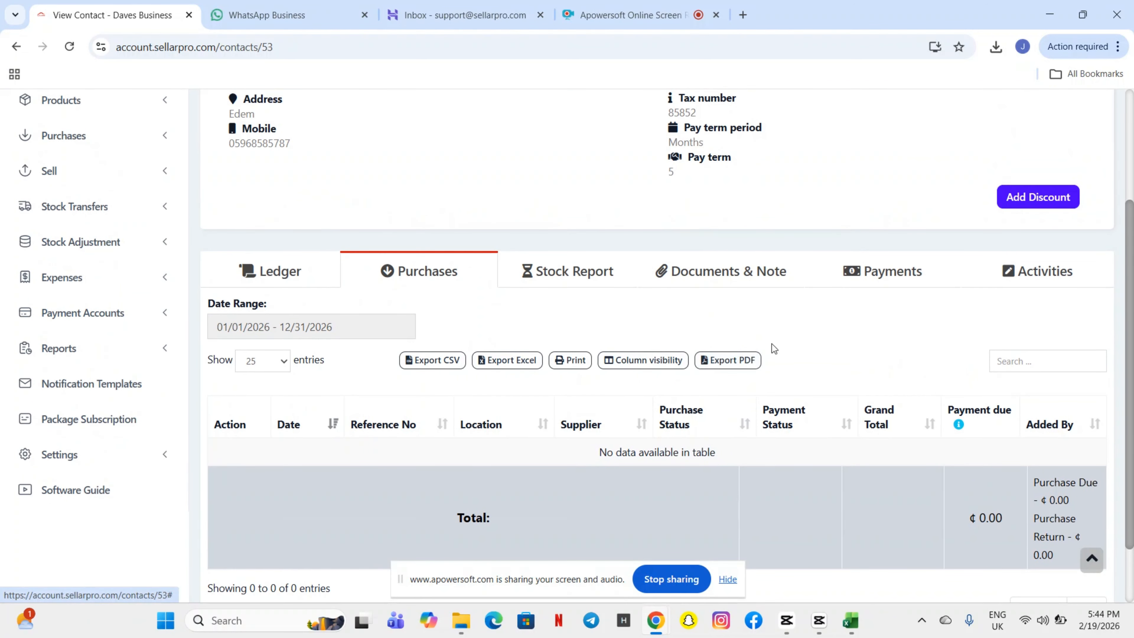
click(885, 272)
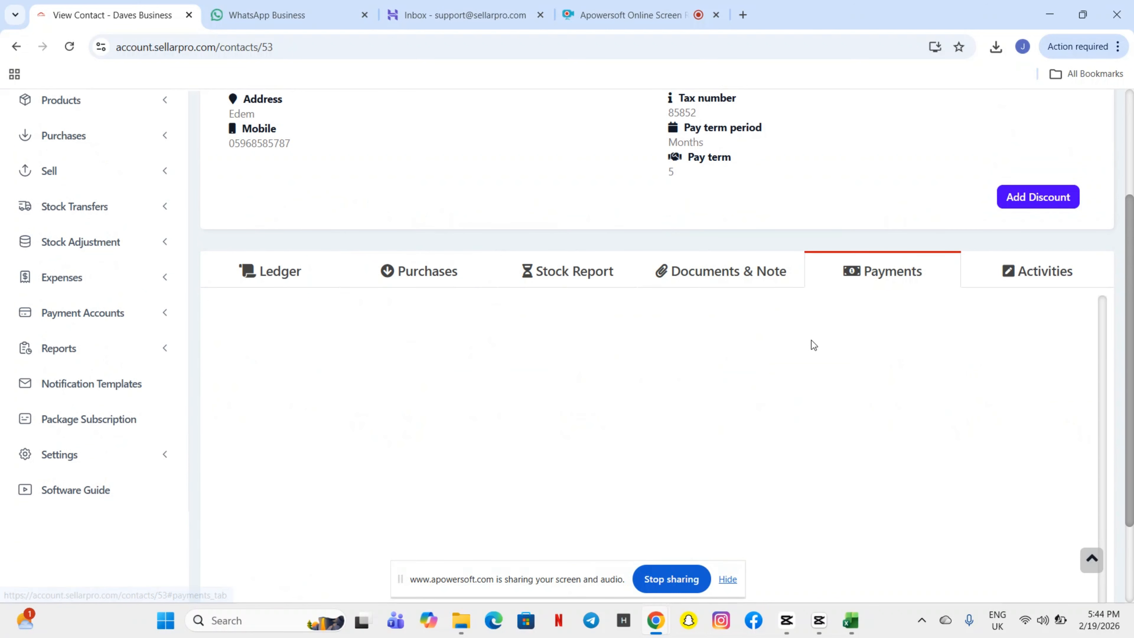
scroll(714, 152, up, 2)
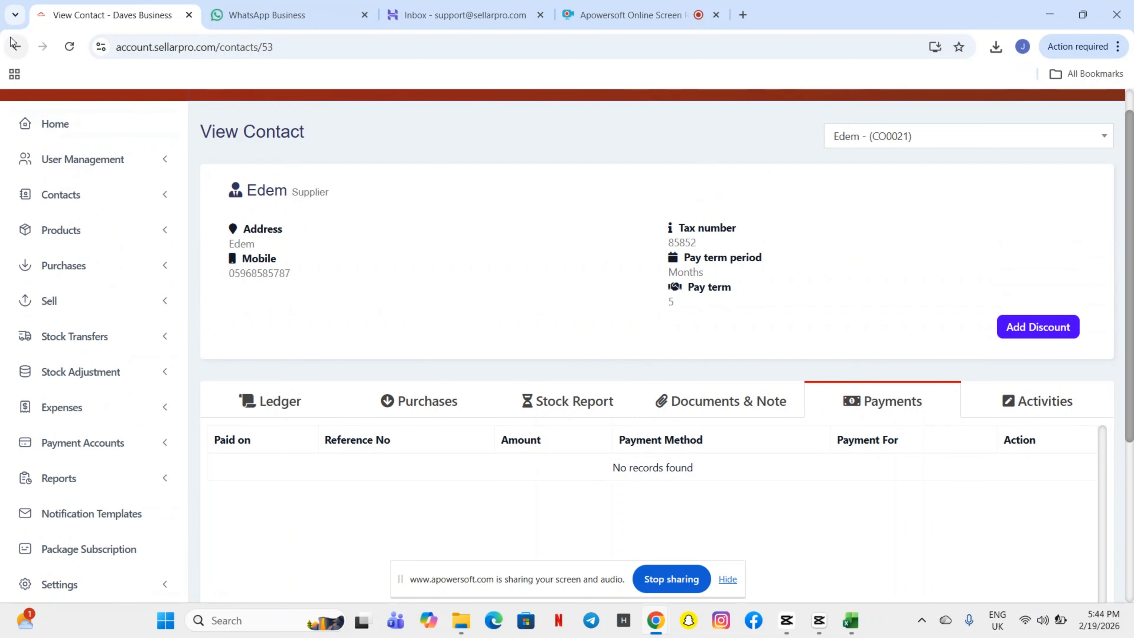
Return to the Suppliers list and start a payment for the new supplier
click(15, 45)
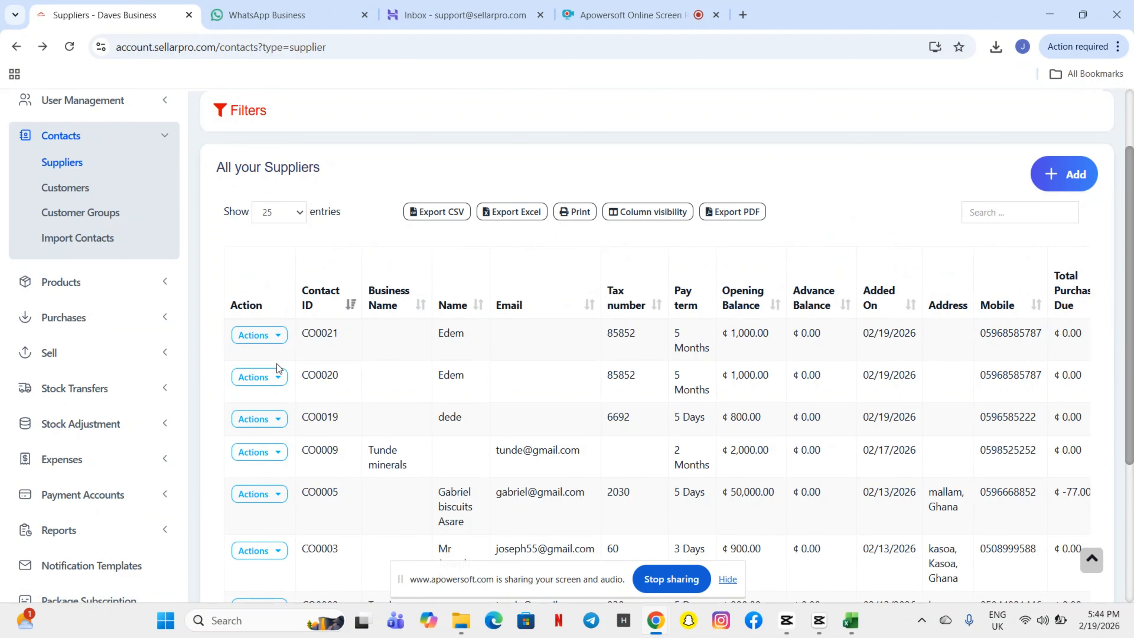
click(273, 338)
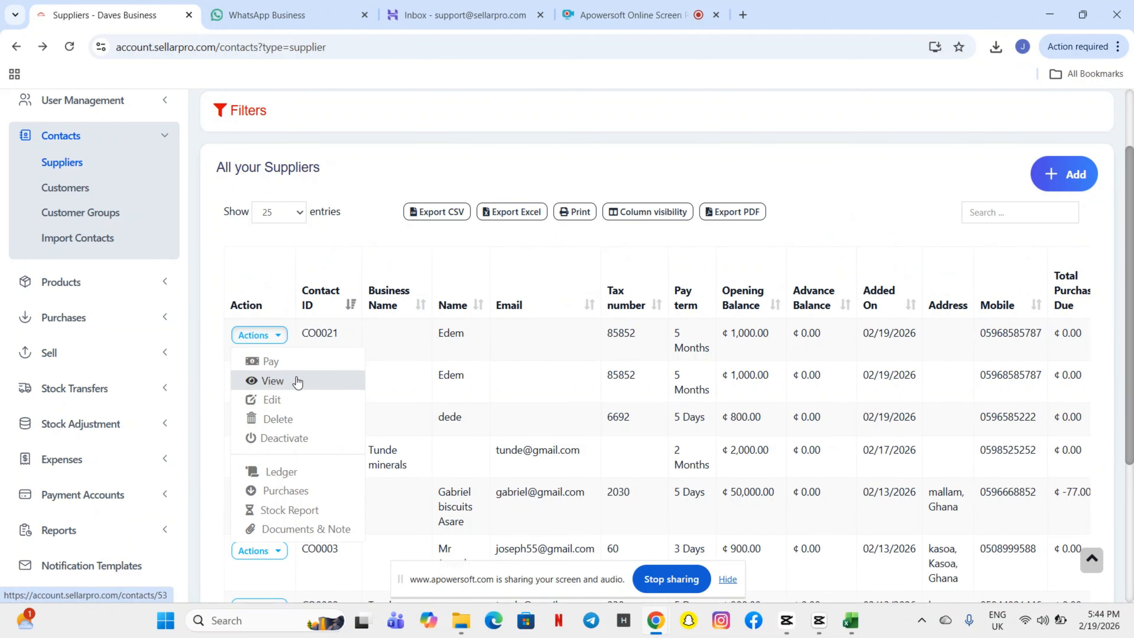
click(295, 362)
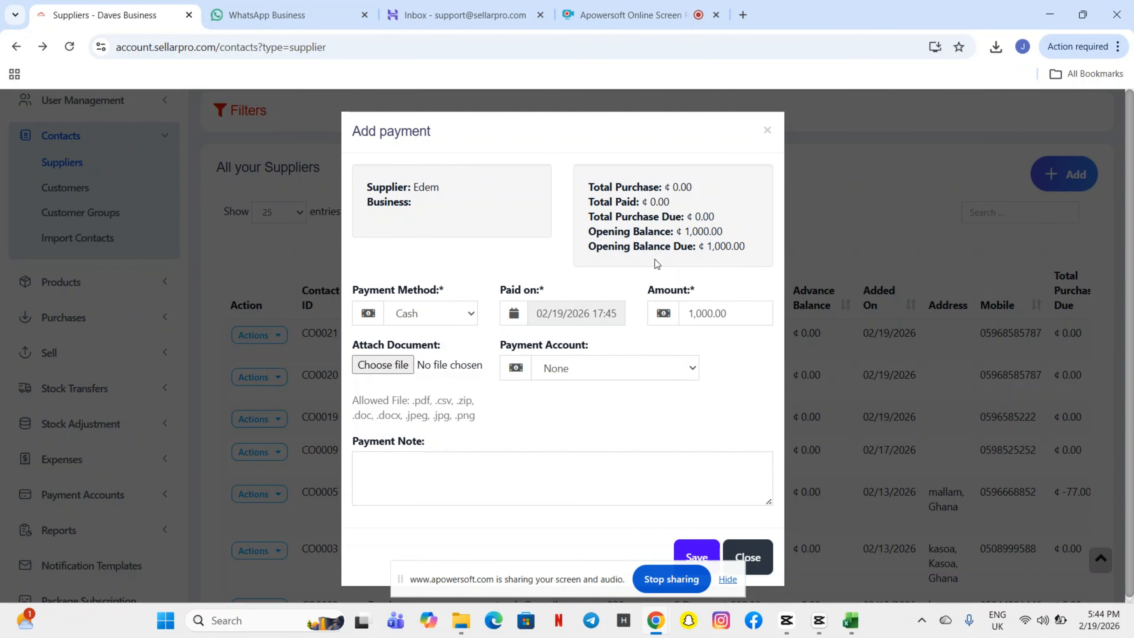
Pay the 1,000.00 opening balance in Cash from the PETTY CASH account and save
click(468, 317)
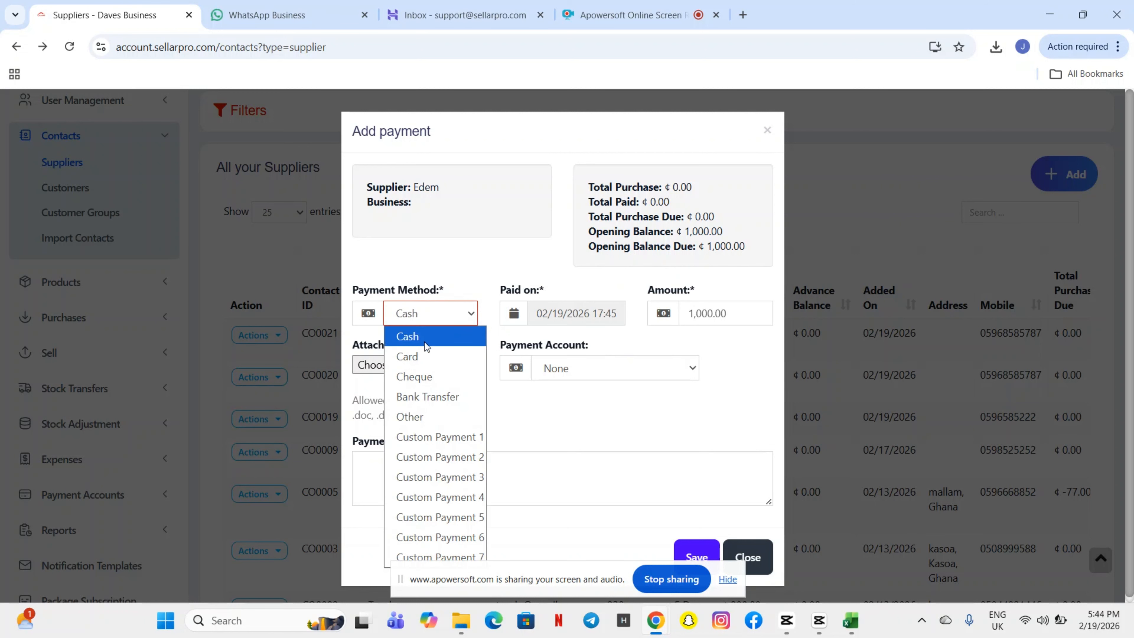
click(442, 339)
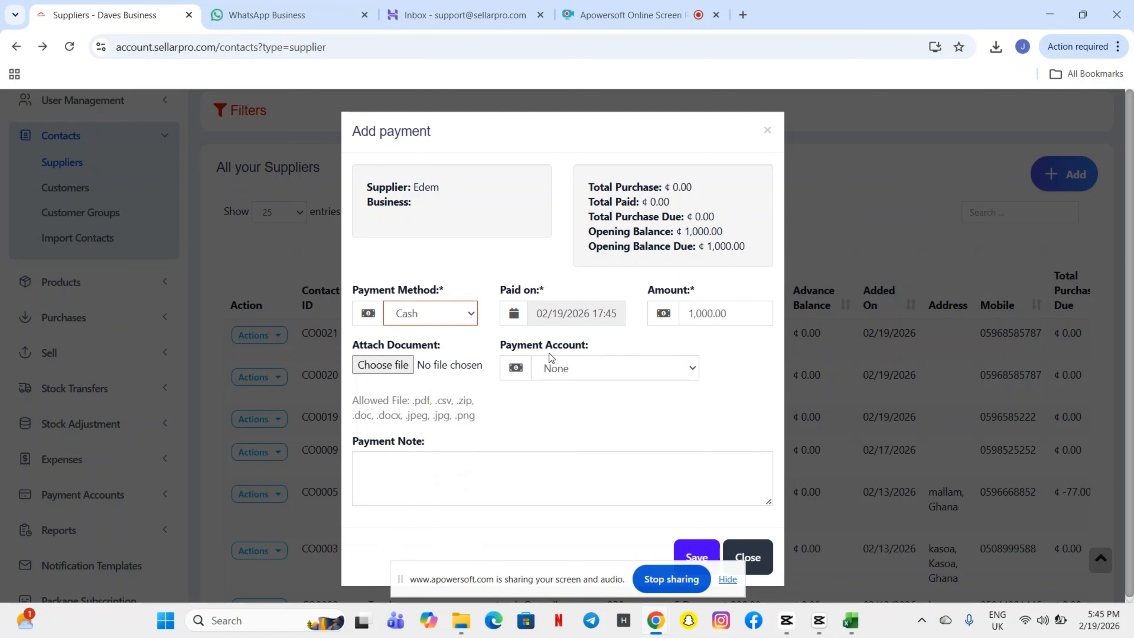
click(566, 364)
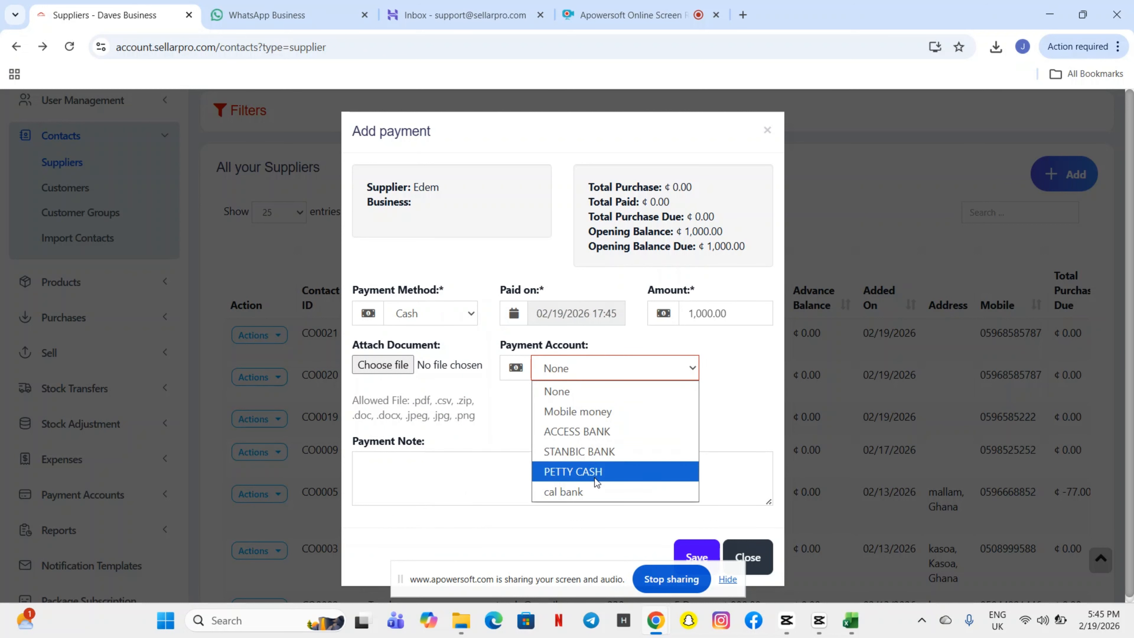
click(588, 471)
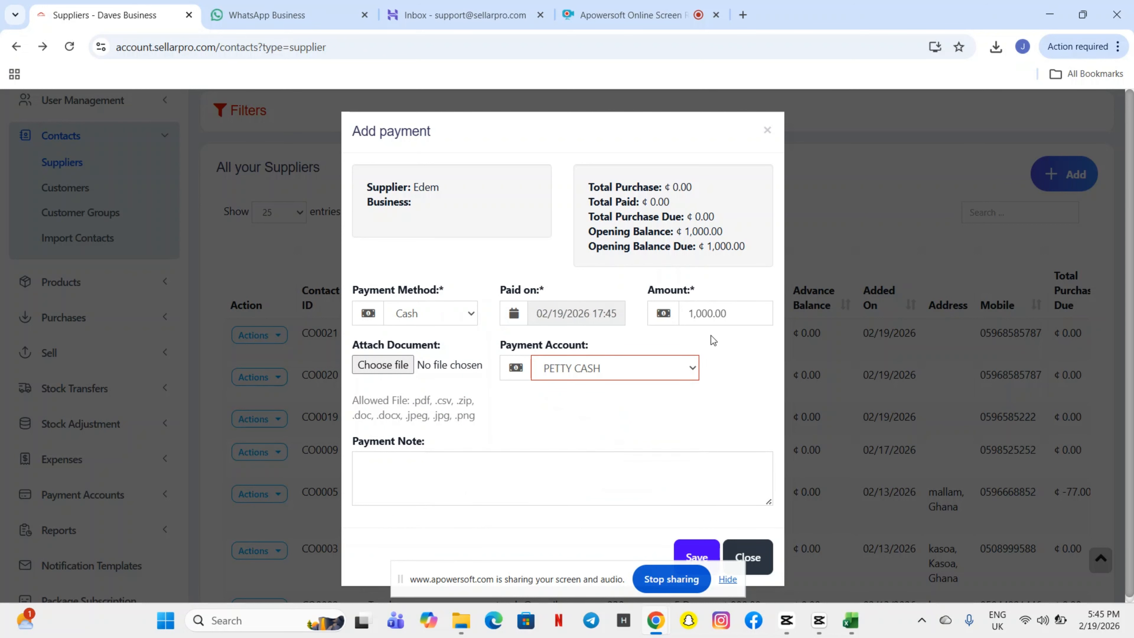
click(694, 552)
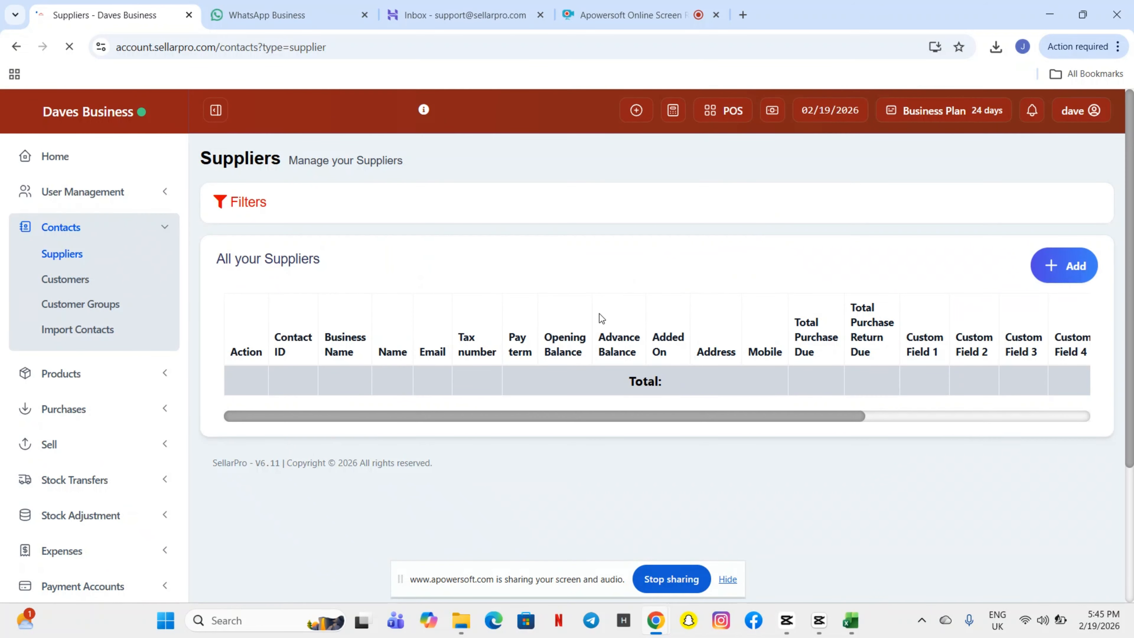
Scroll across the suppliers table columns and open the new supplier's Actions menu
scroll(598, 318, down, 2)
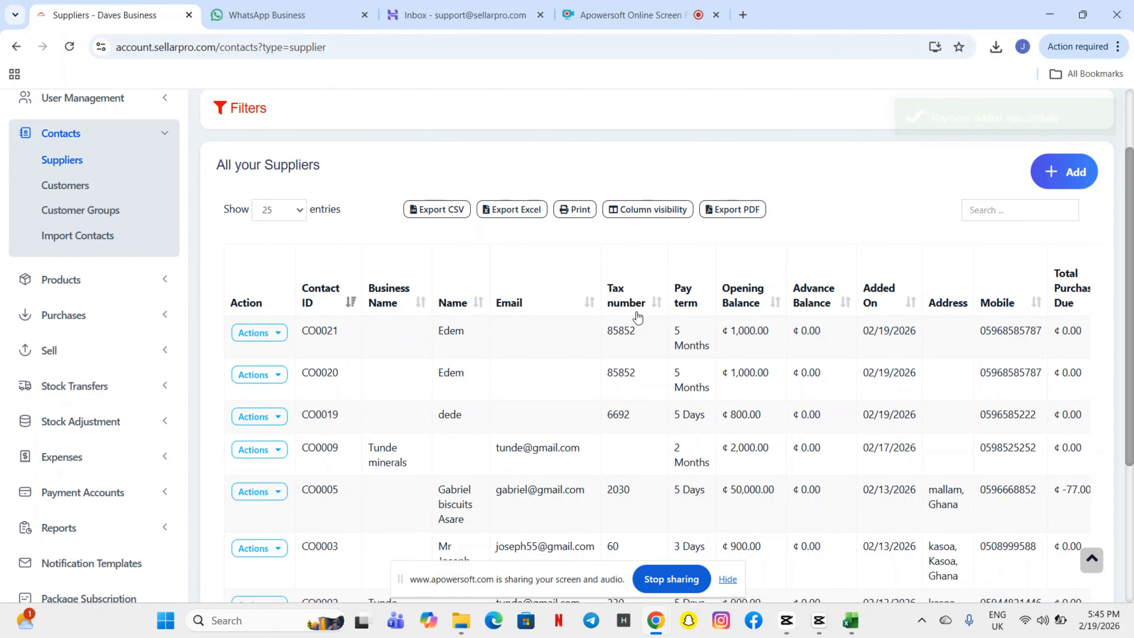
scroll(724, 324, right, 3)
scroll(723, 325, right, 5)
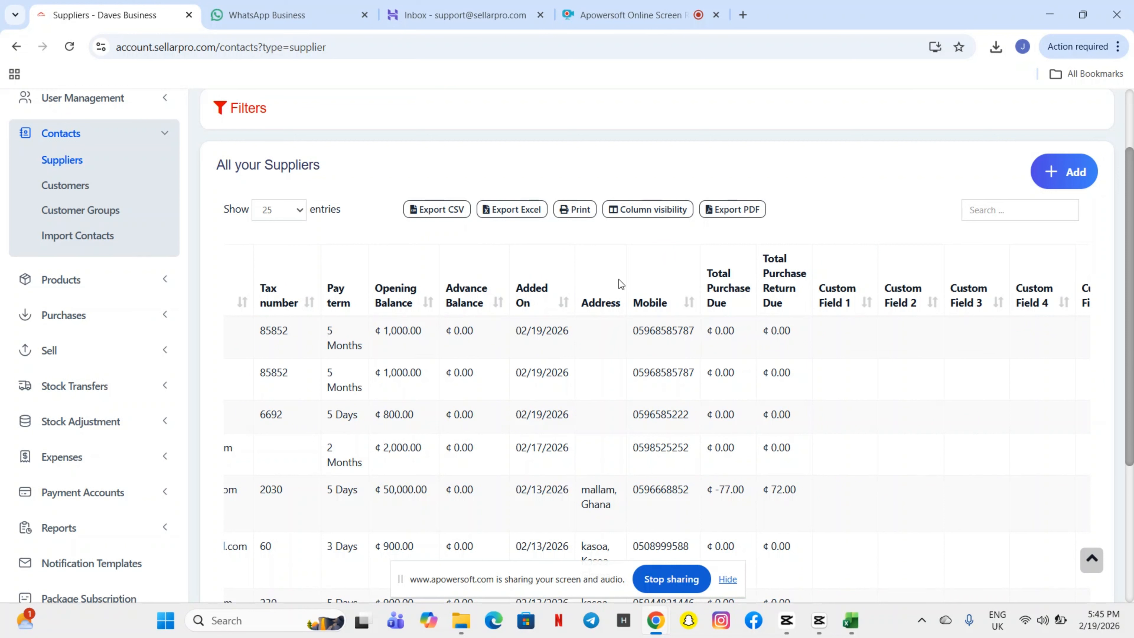
scroll(682, 358, right, 2)
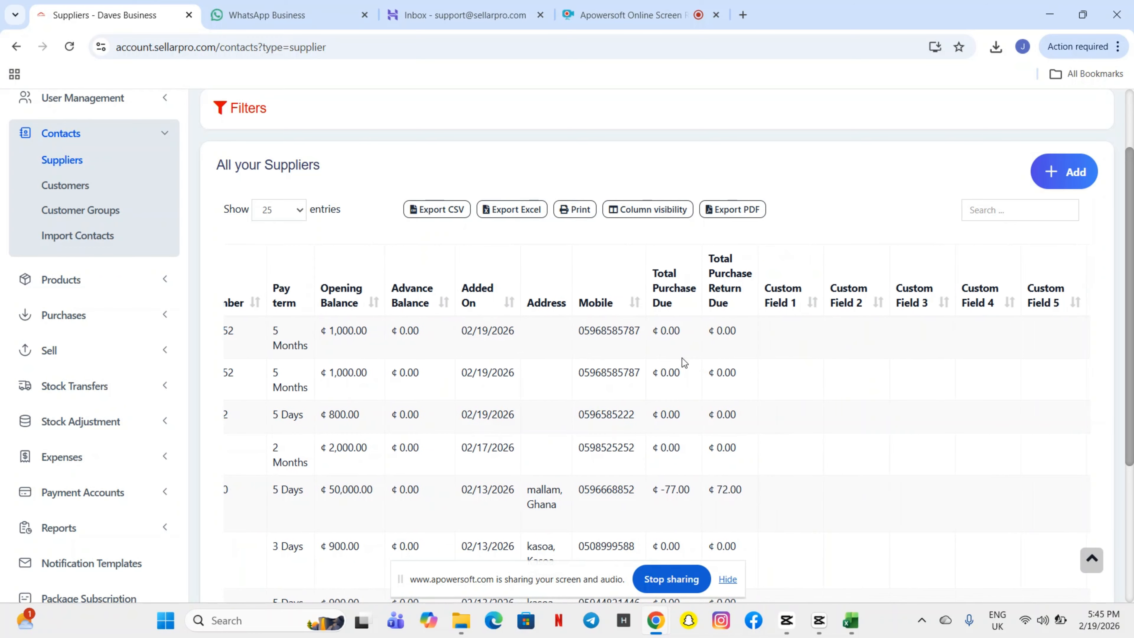
scroll(682, 358, left, 10)
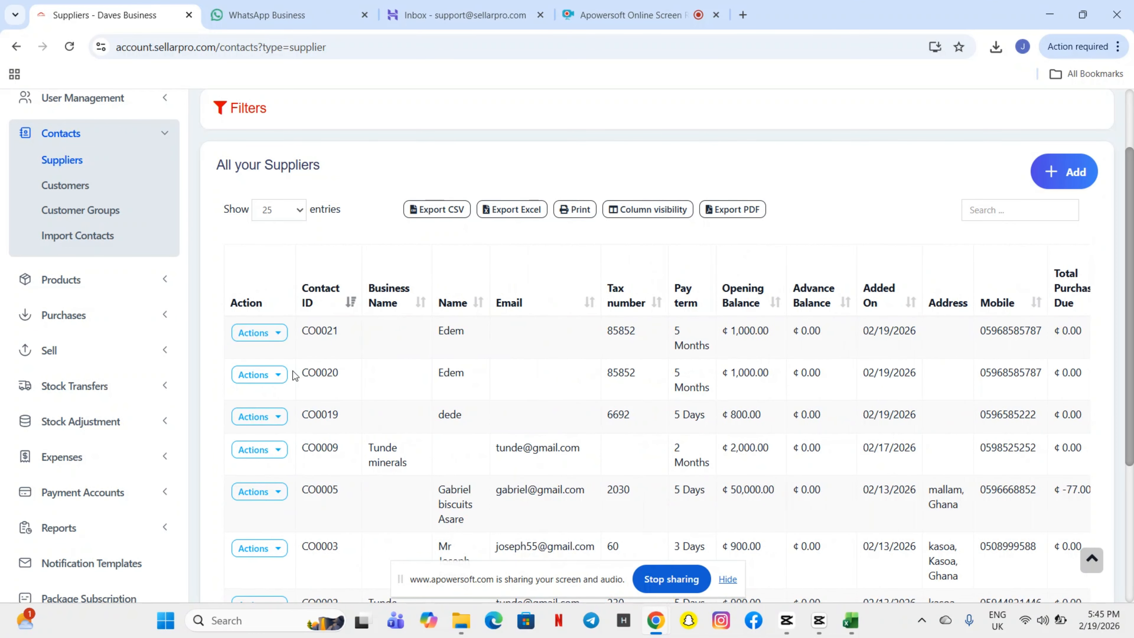
click(279, 338)
scroll(308, 411, down, 2)
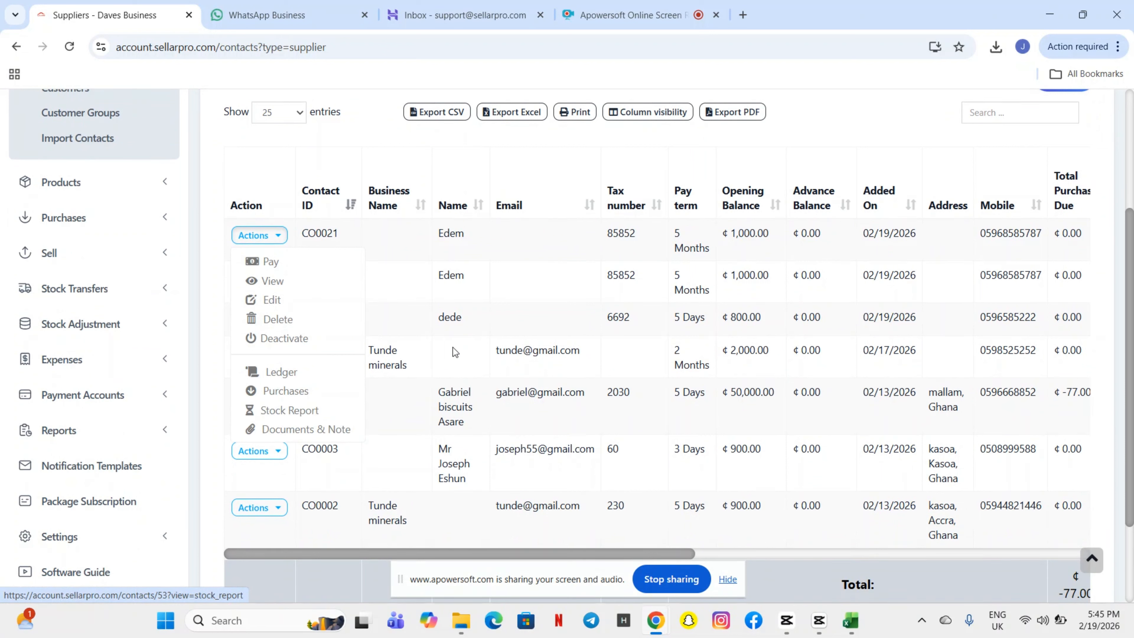
scroll(482, 291, up, 4)
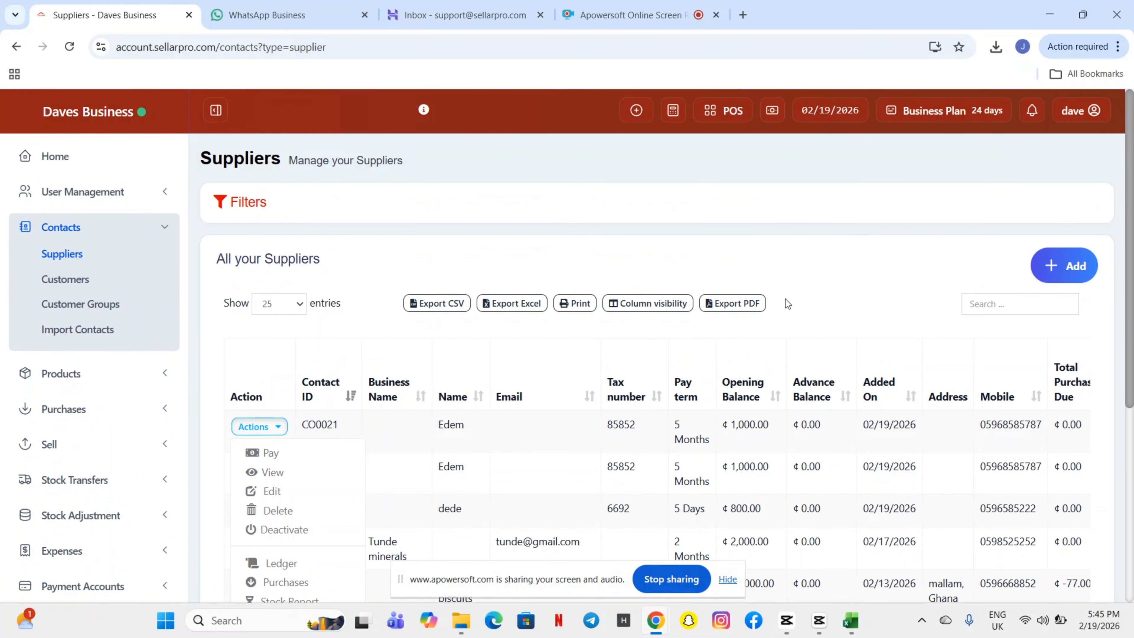